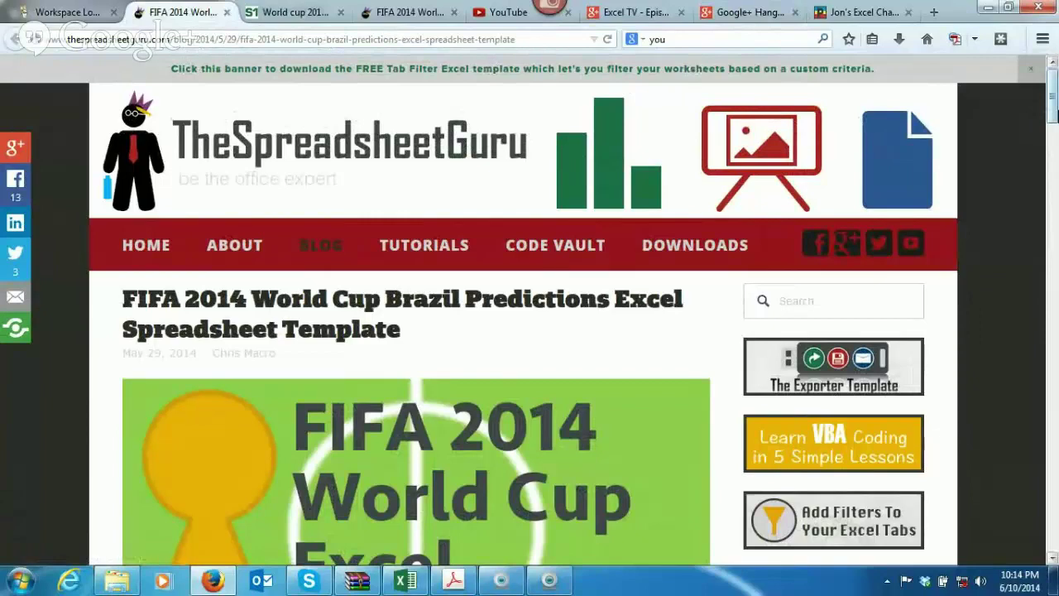
# Switch to the 'World cup 2014' template page and scroll to its knockout-bracket screenshot and Download button.
pyautogui.moveTo(1052, 116); pyautogui.dragTo(1038, 364)
pyautogui.scroll(-4, 612, 171)
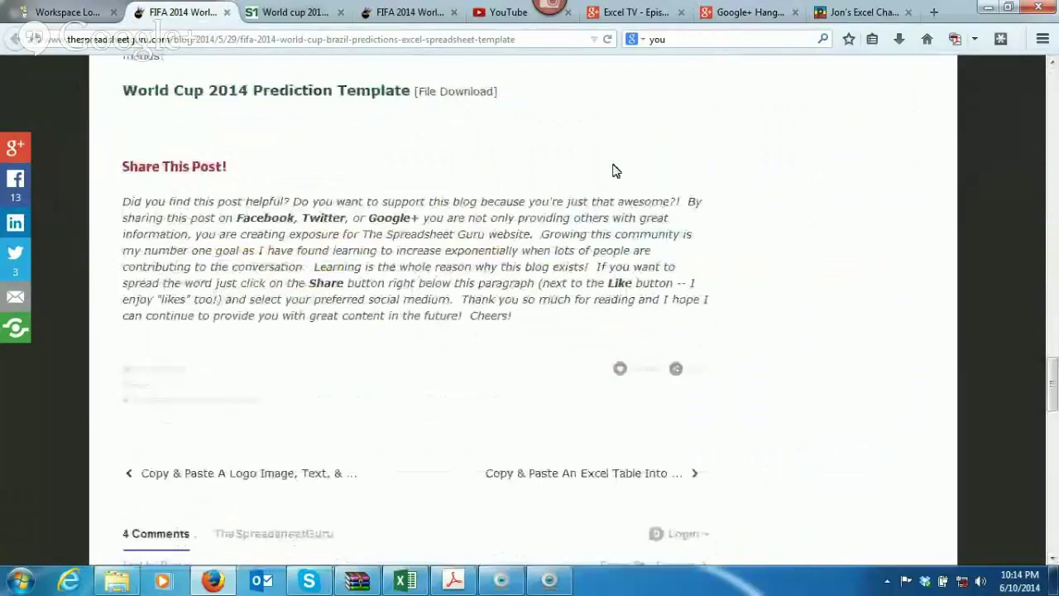
pyautogui.click(281, 12)
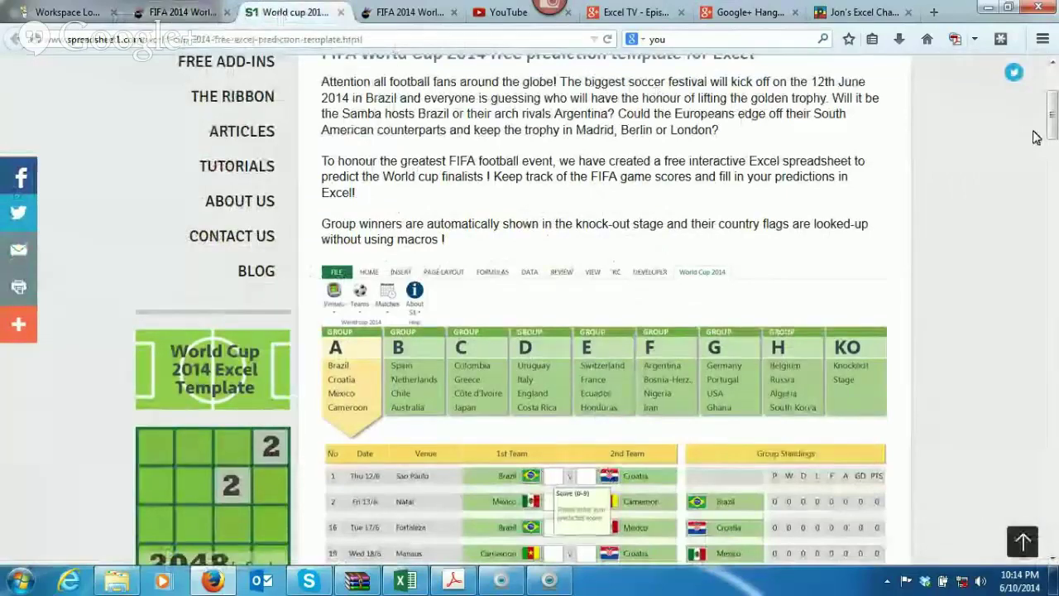
pyautogui.moveTo(1051, 131); pyautogui.dragTo(963, 259)
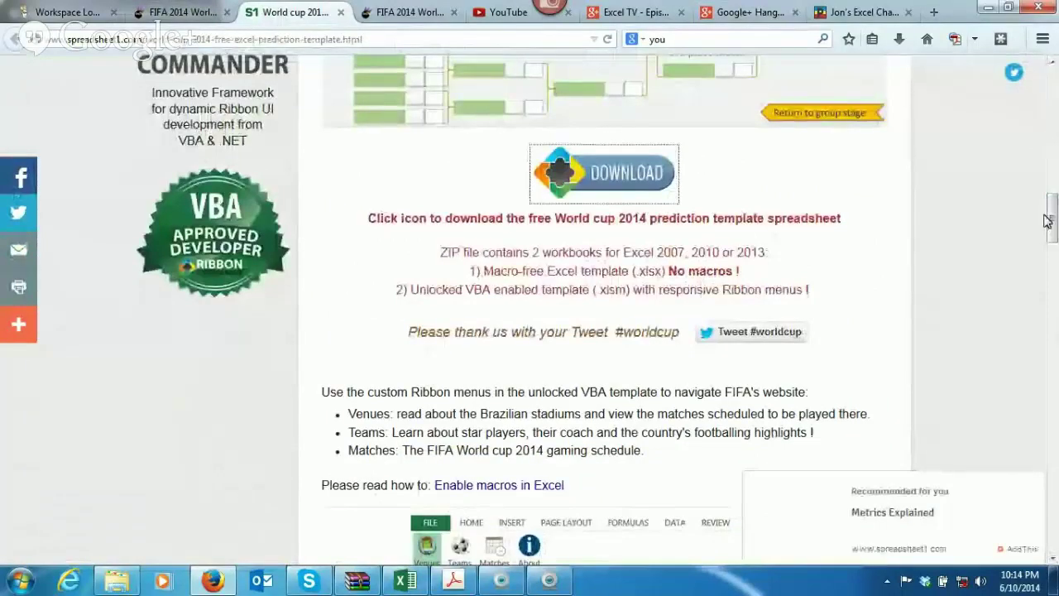
pyautogui.moveTo(1052, 223); pyautogui.dragTo(1052, 178)
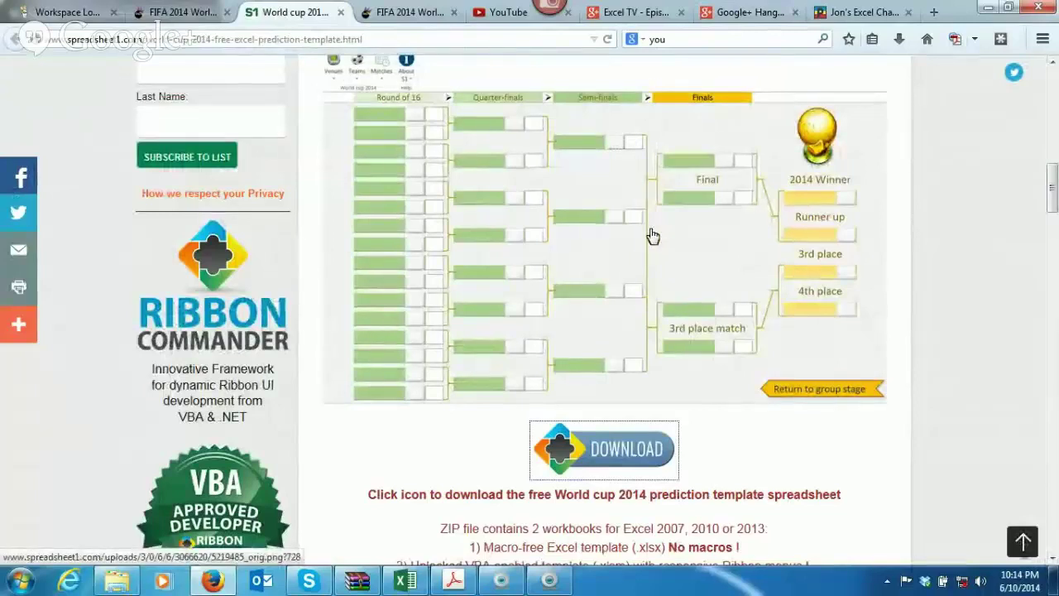
pyautogui.scroll(3, 853, 217)
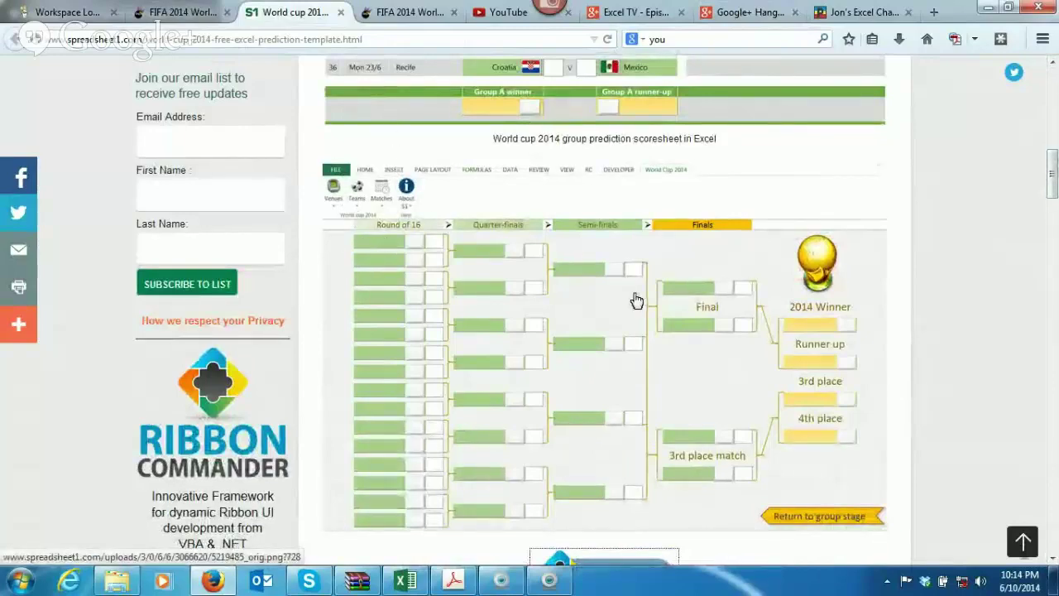
# In the Excel workbook's Venues list, pick Arena Pernambuco to open its FIFA.com stadium page.
pyautogui.click(406, 581)
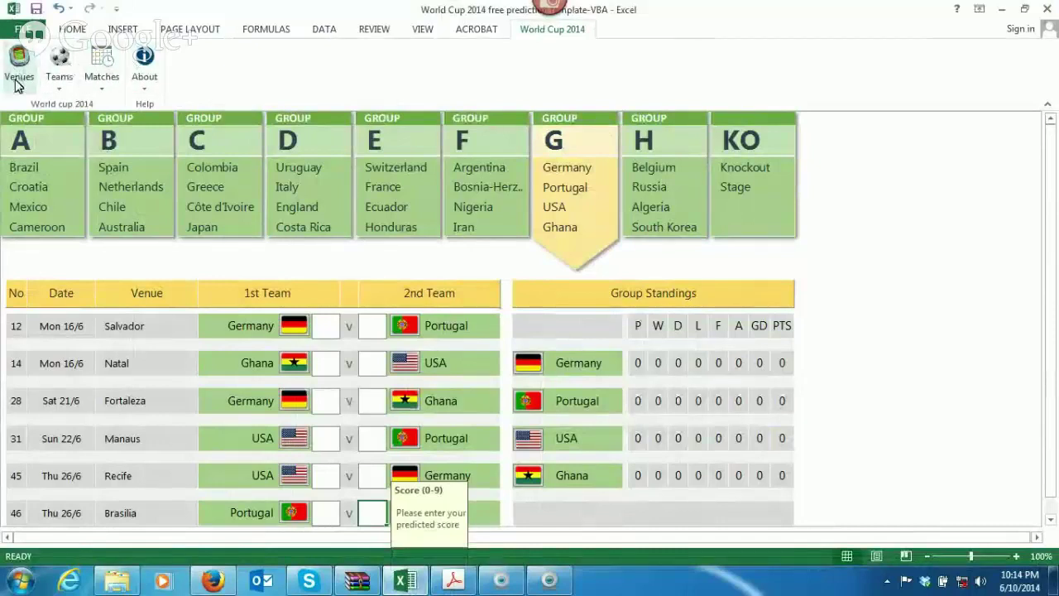
pyautogui.click(18, 76)
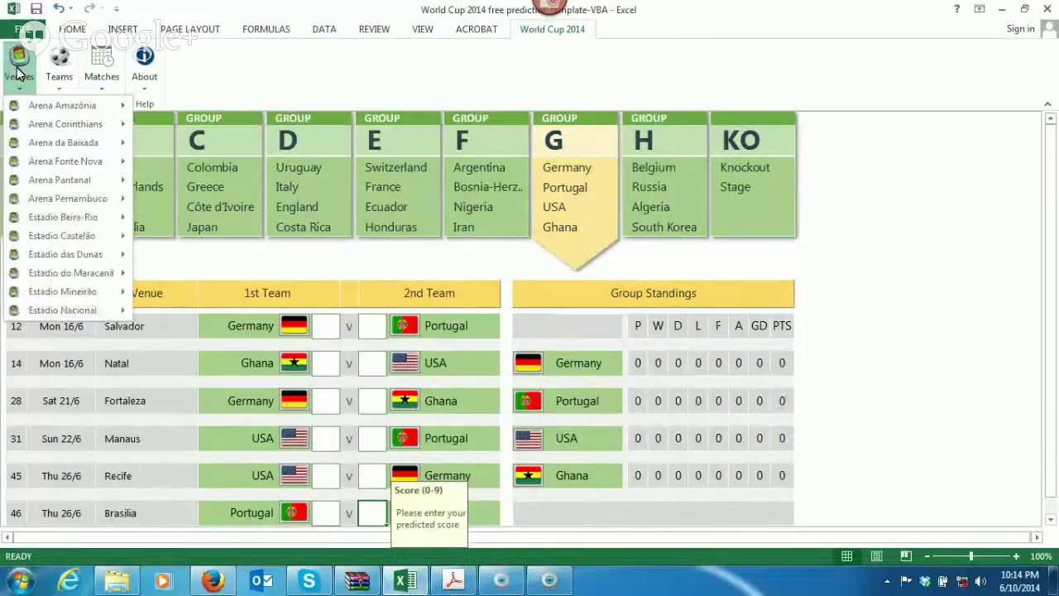
pyautogui.moveTo(47, 169)
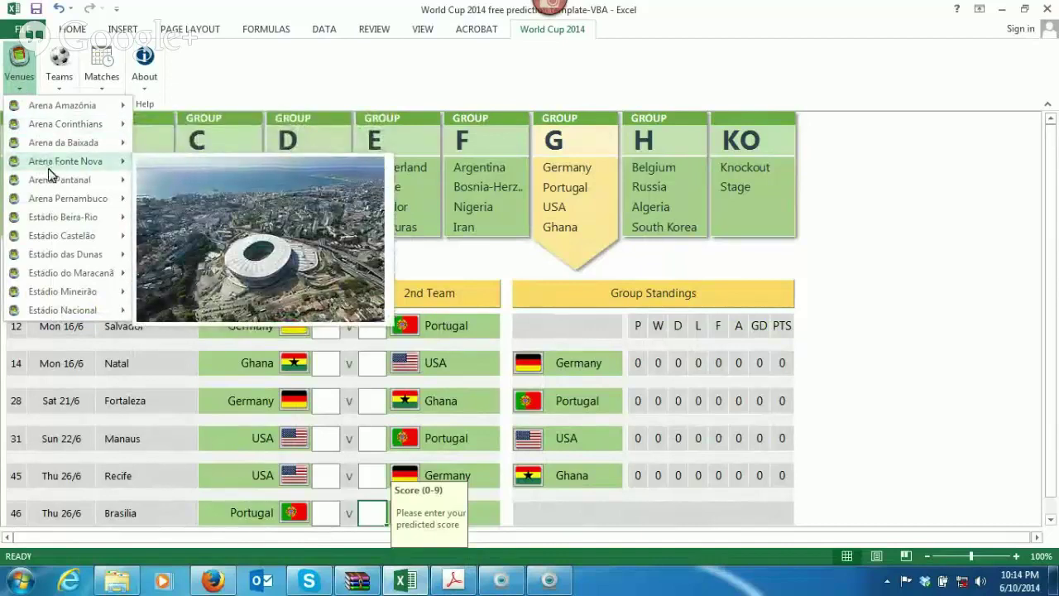
pyautogui.moveTo(55, 201)
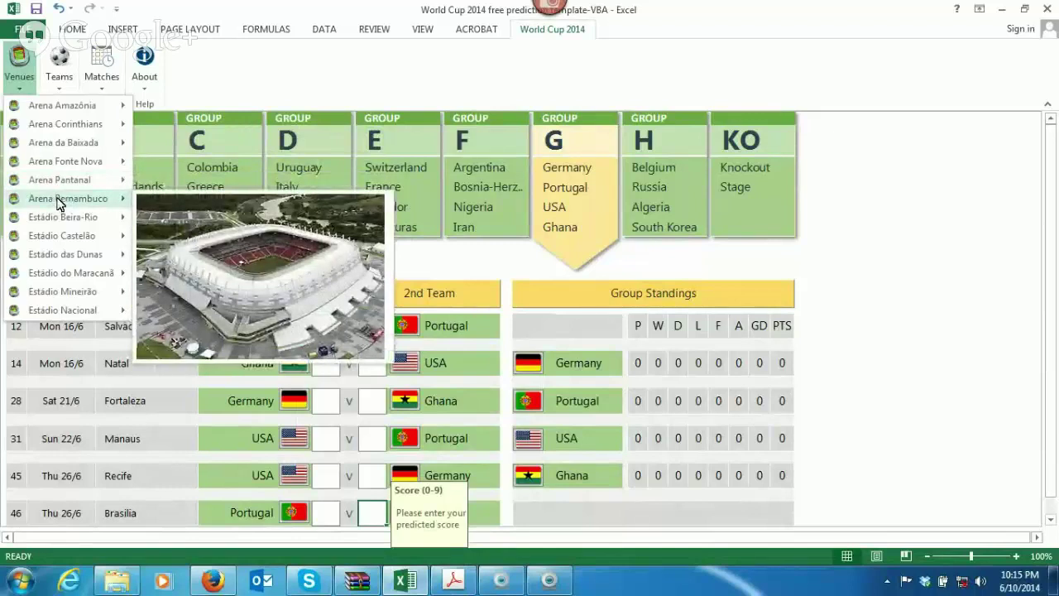
pyautogui.click(181, 239)
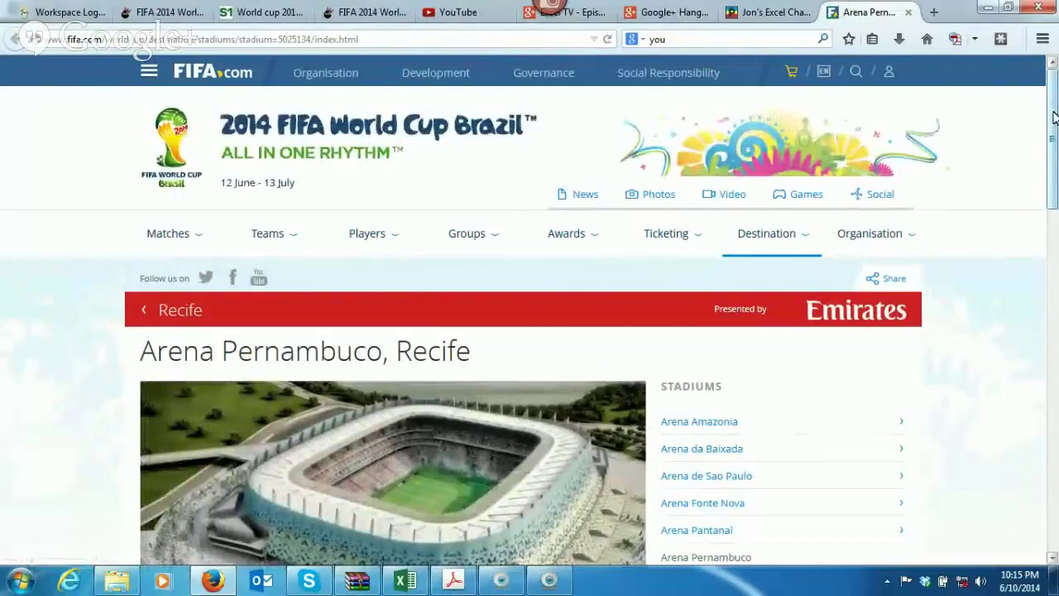
# Scroll down the Arena Pernambuco, Recife page, then switch back to the Excel workbook.
pyautogui.moveTo(1053, 119); pyautogui.dragTo(1053, 177)
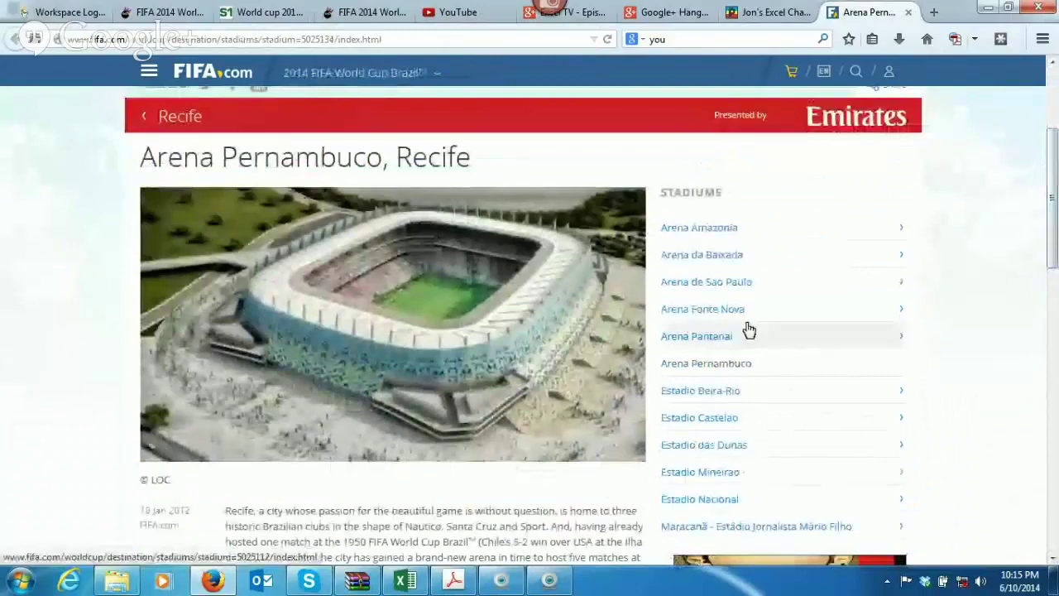
pyautogui.hotkey('alt', 'Tab')
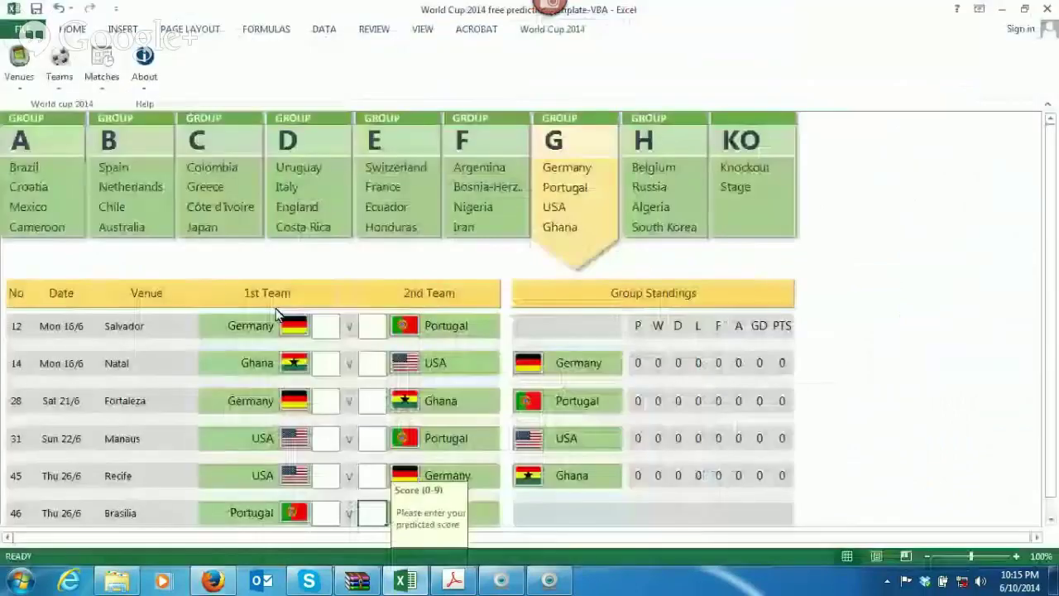
# From Teams > Group G > USA > Midfielder, open a player's Wikipedia article, then return to Excel.
pyautogui.click(63, 83)
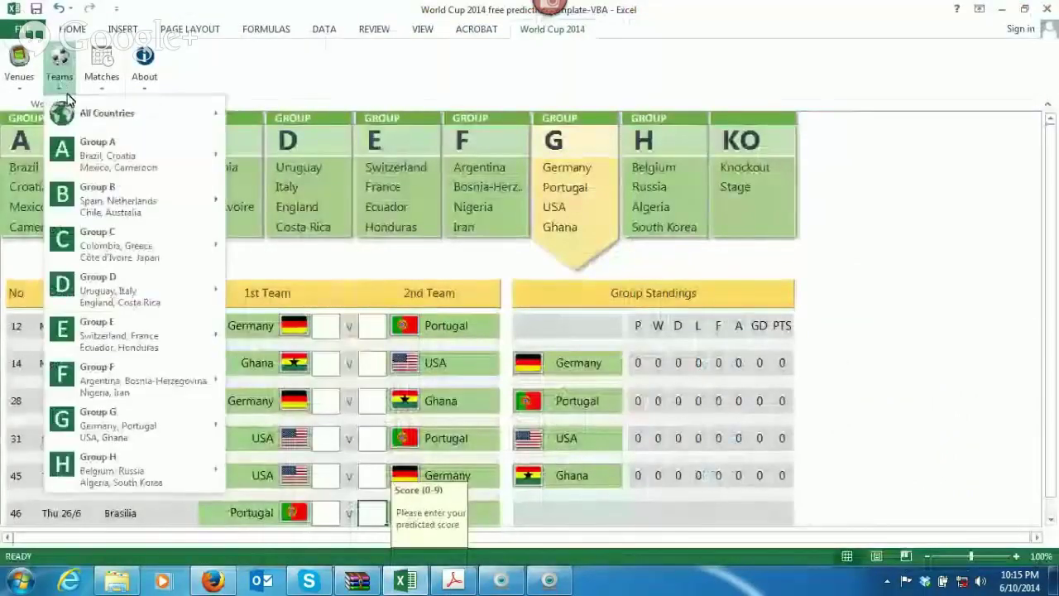
pyautogui.moveTo(81, 110)
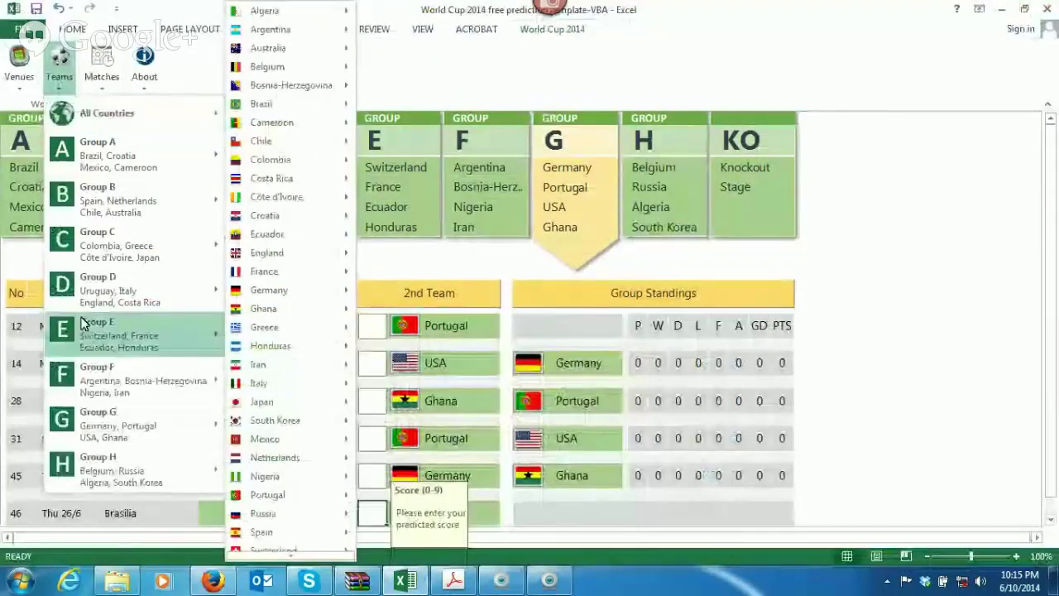
pyautogui.moveTo(99, 424)
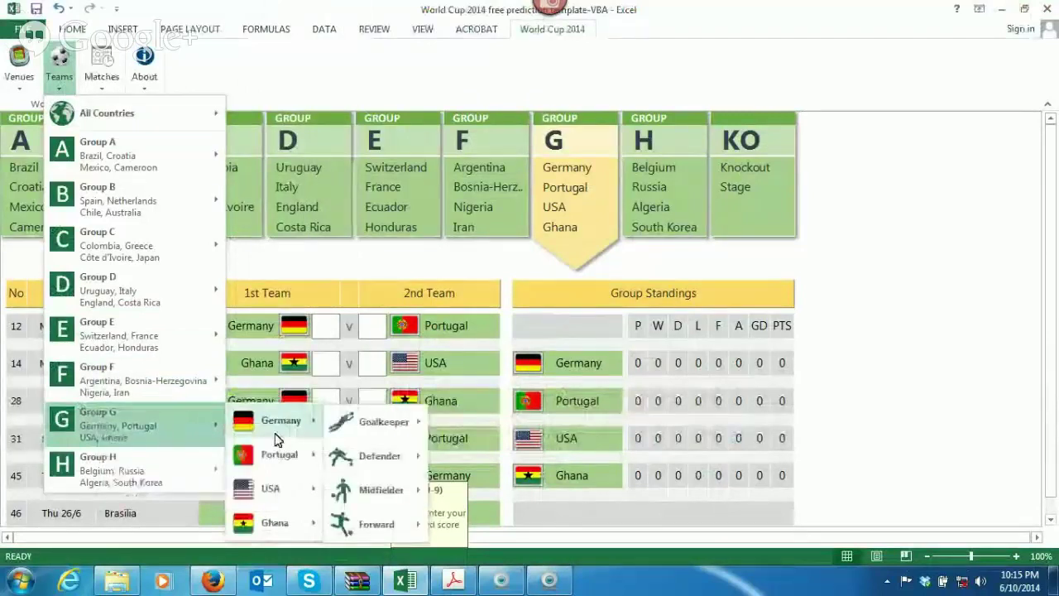
pyautogui.moveTo(278, 490)
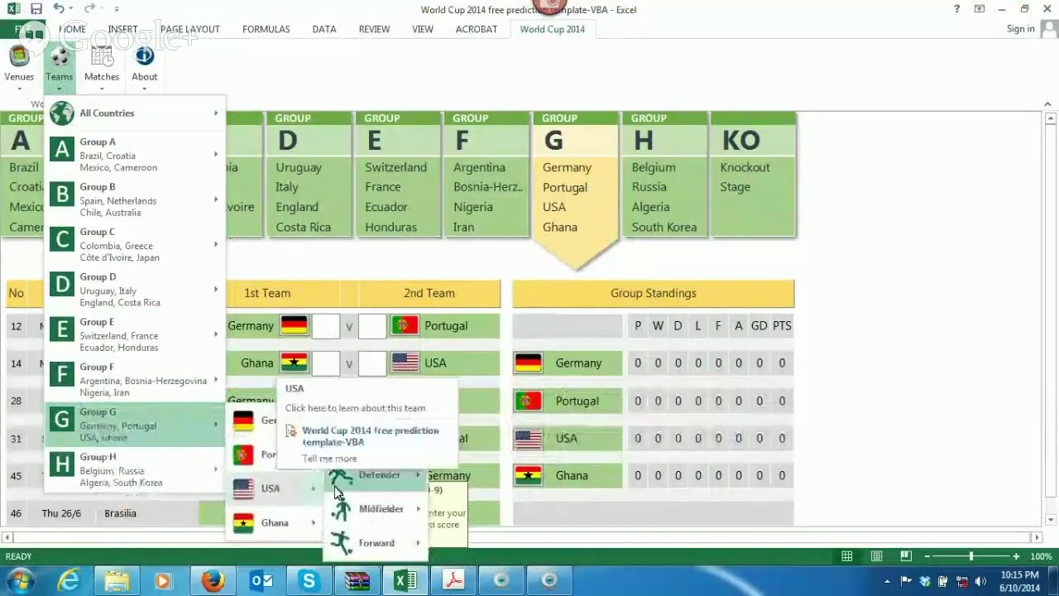
pyautogui.moveTo(367, 508)
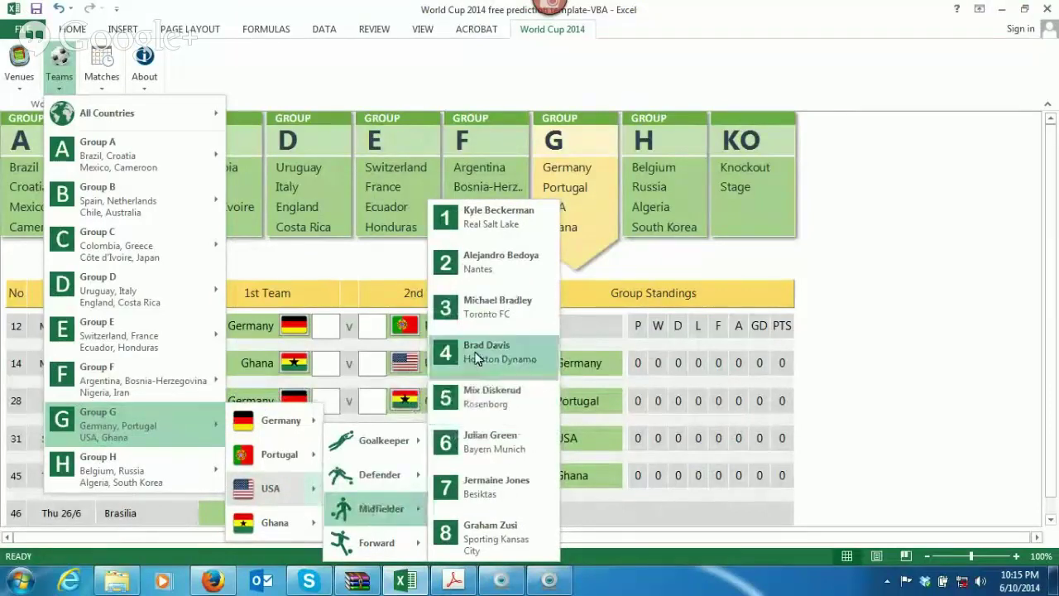
pyautogui.click(501, 308)
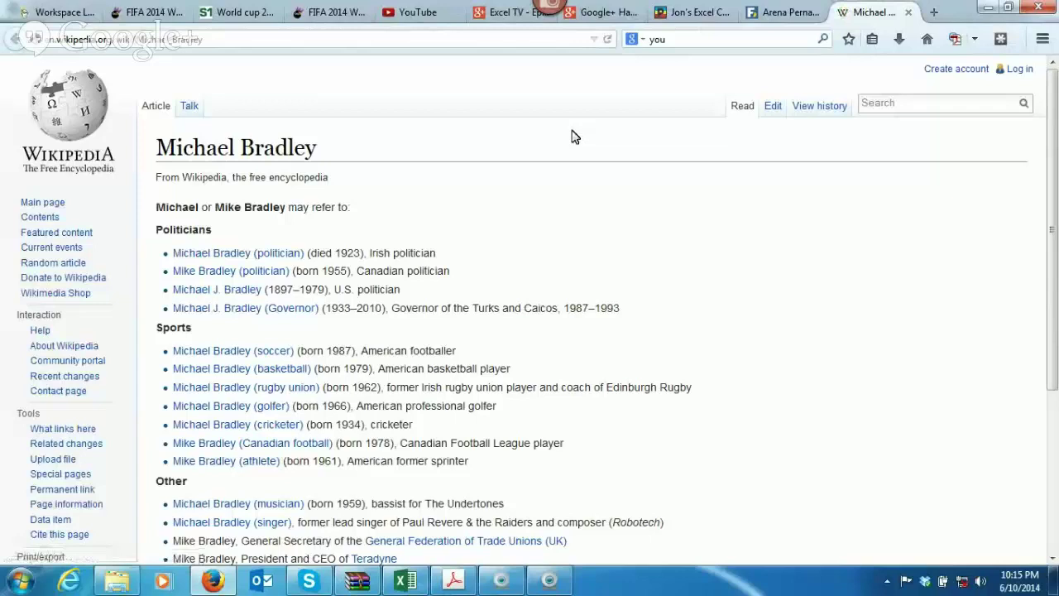
pyautogui.click(398, 583)
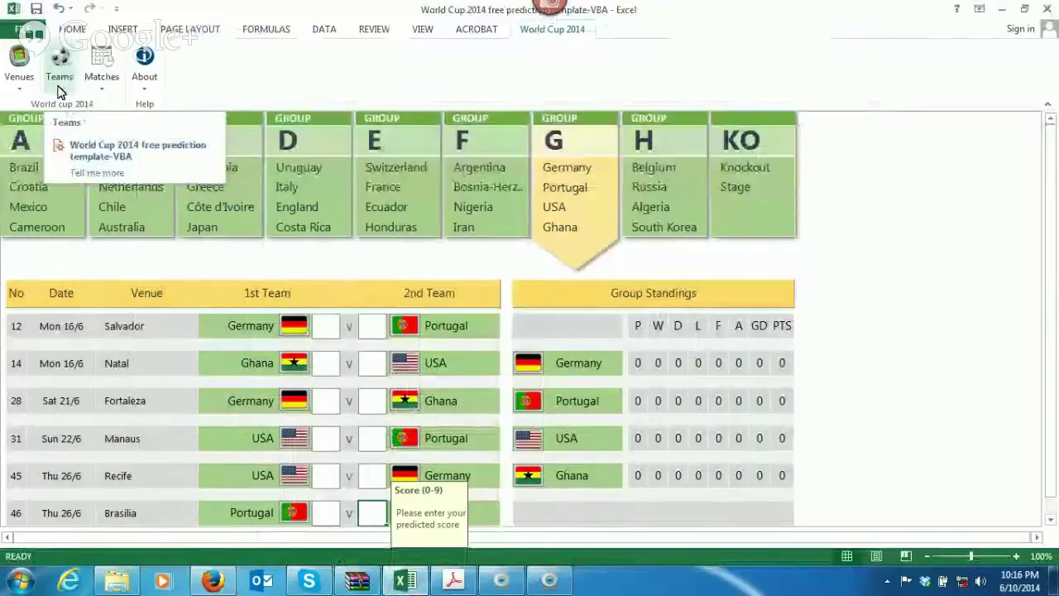
# Look through the Teams list and the full group-stage match schedule, then close the schedule.
pyautogui.click(60, 79)
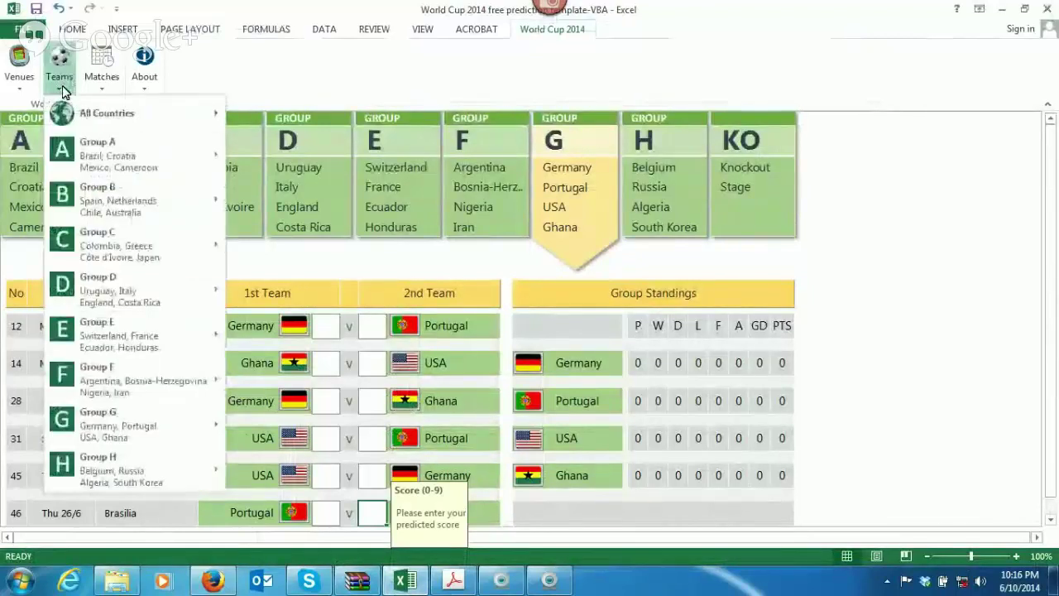
pyautogui.click(103, 87)
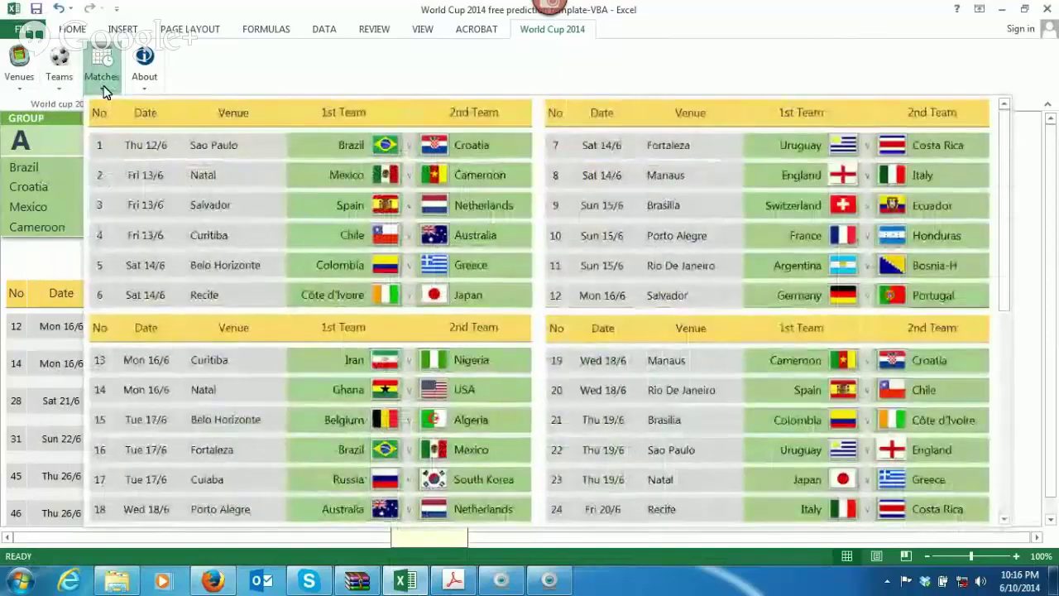
pyautogui.click(265, 83)
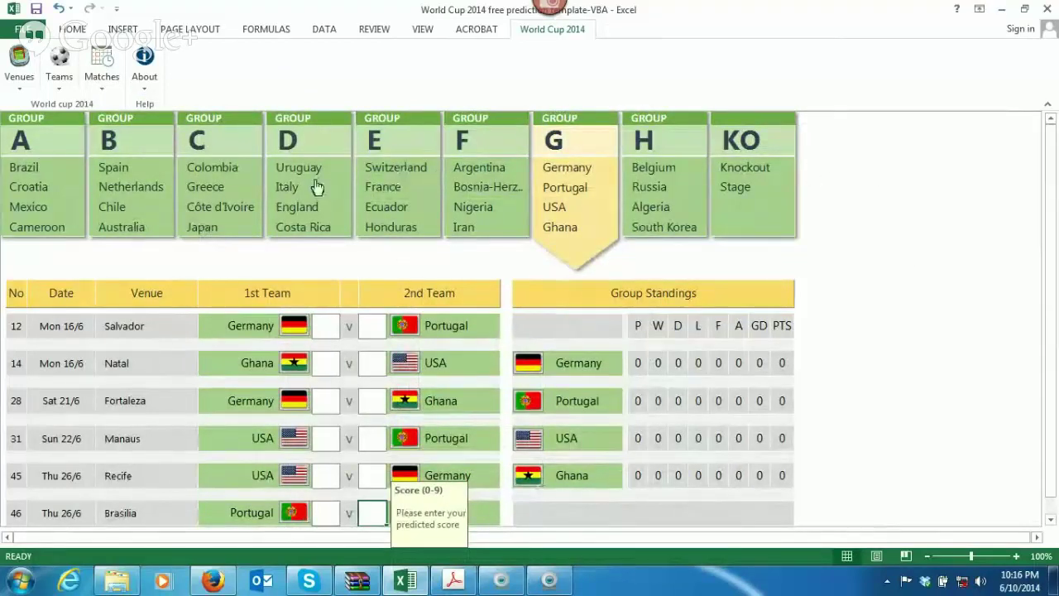
# Browse the Group A, B and D tables, then bring up Group G's matches.
pyautogui.click(27, 195)
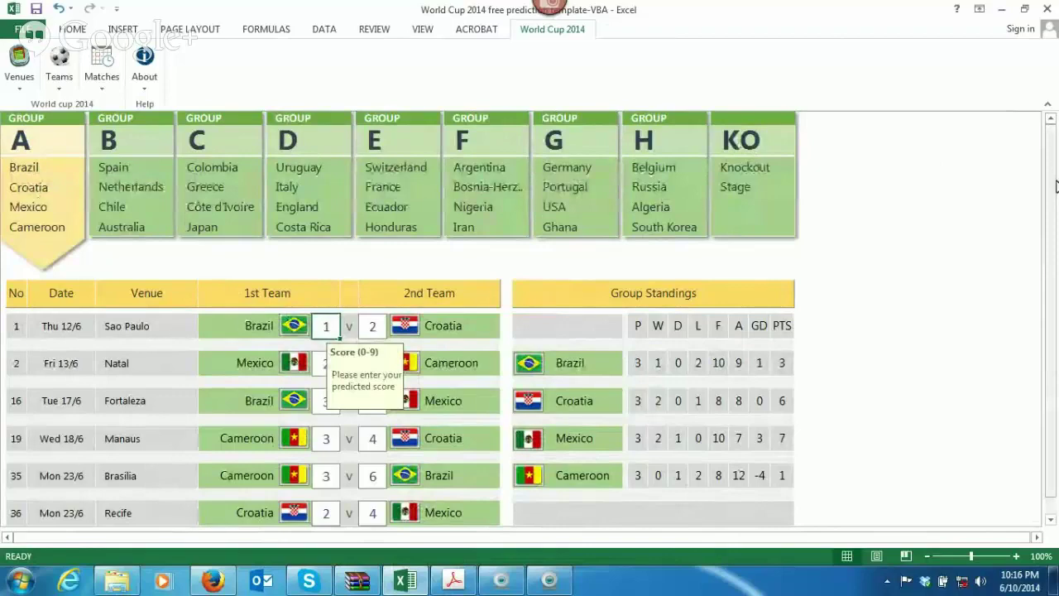
pyautogui.scroll(-2, 1056, 186)
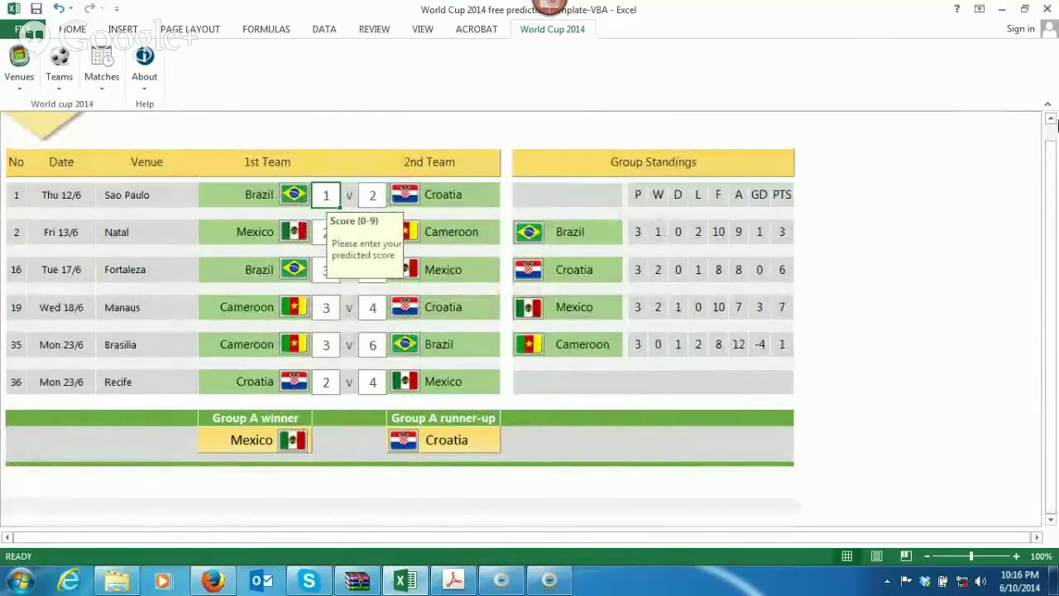
pyautogui.scroll(2, 1055, 135)
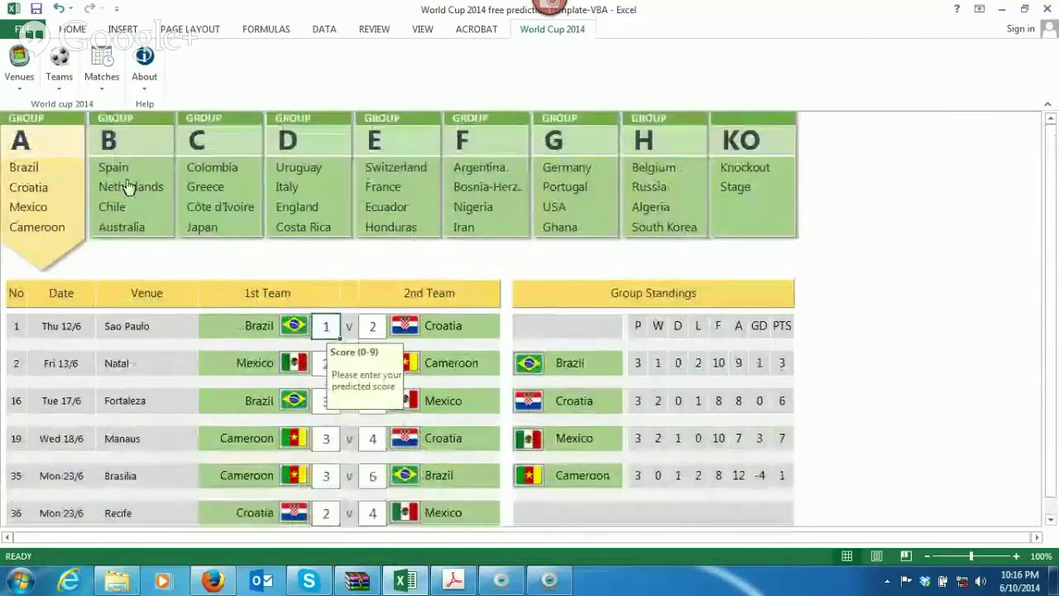
pyautogui.click(128, 187)
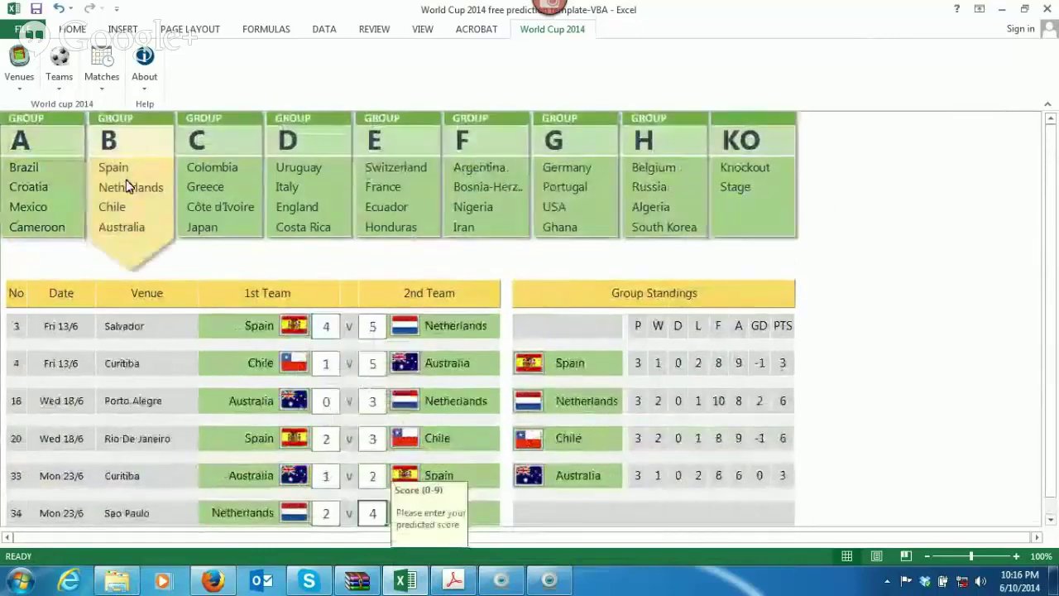
pyautogui.click(317, 197)
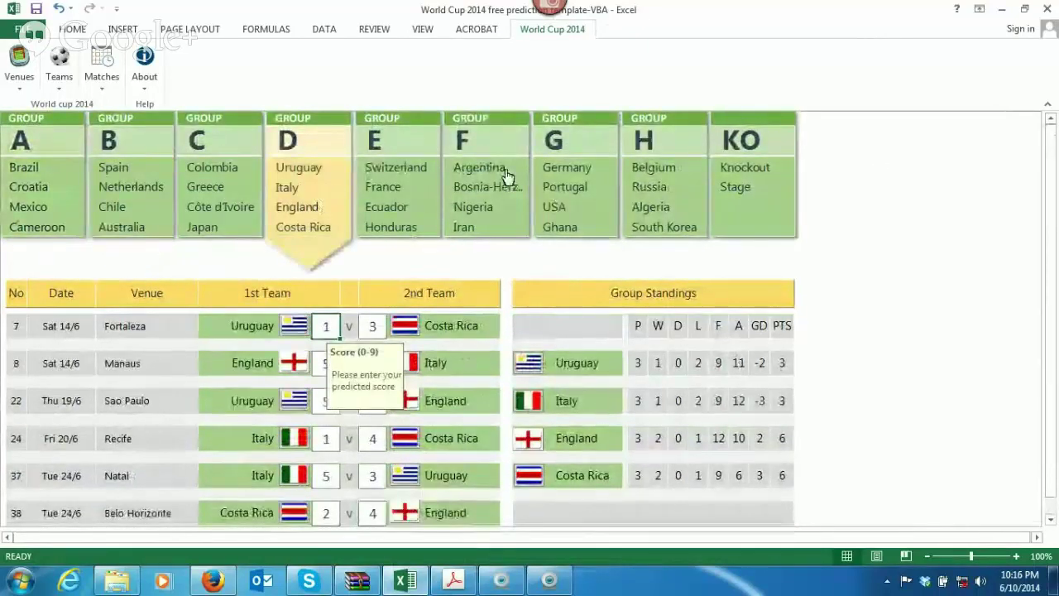
pyautogui.click(576, 193)
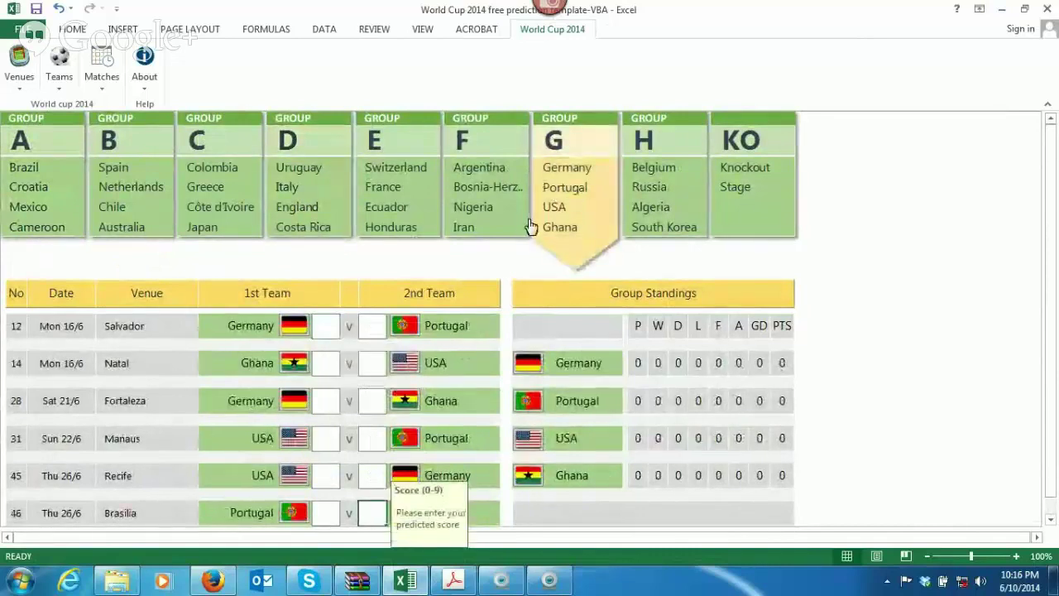
# Enter Germany 9–0 Portugal and Ghana 3–9 USA.
pyautogui.click(327, 329)
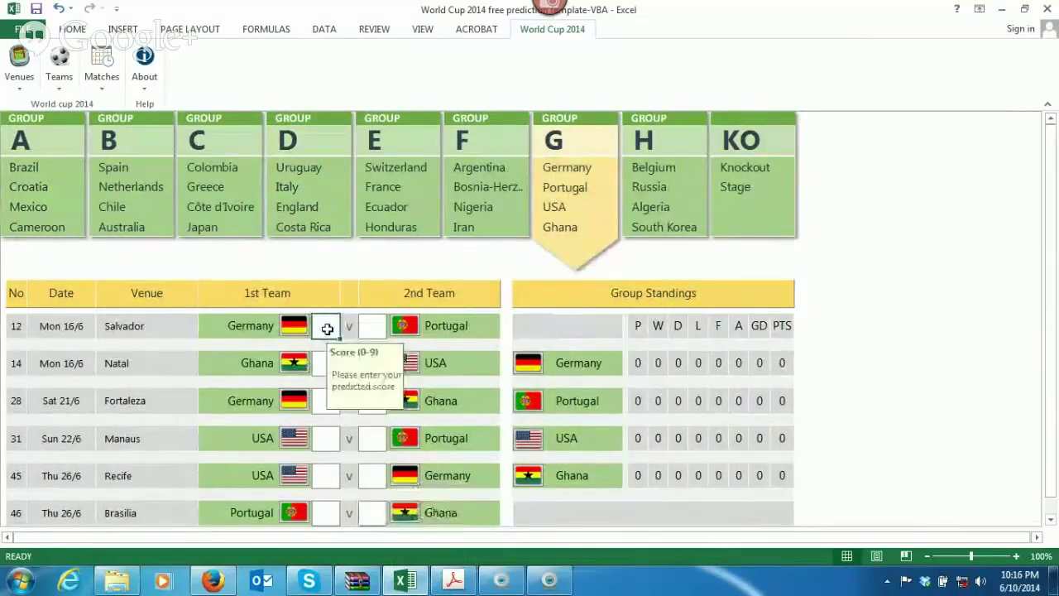
pyautogui.write('2')
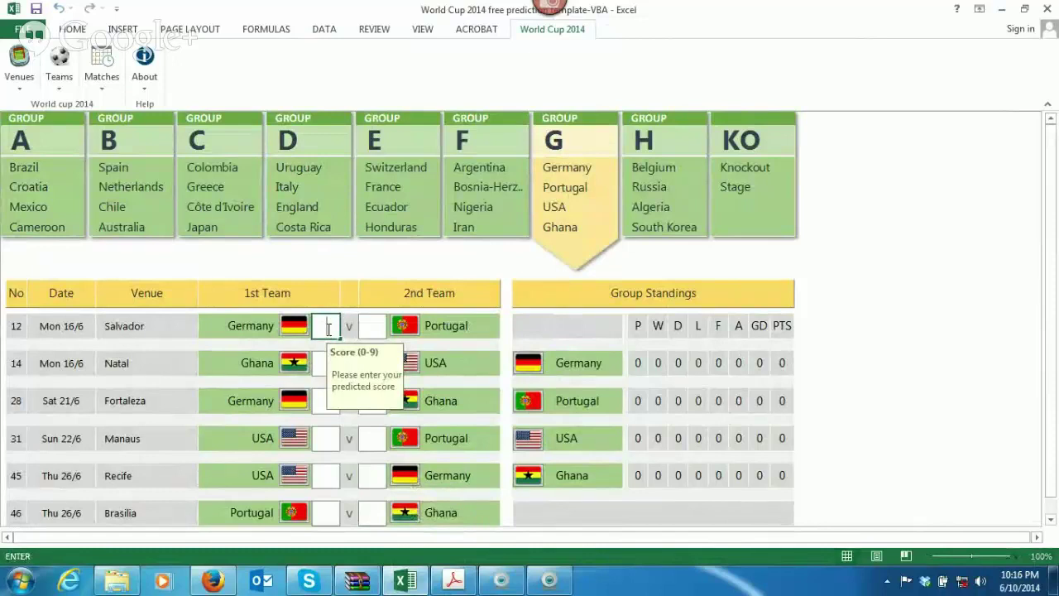
pyautogui.write('9')
pyautogui.press('Tab')
pyautogui.write('0')
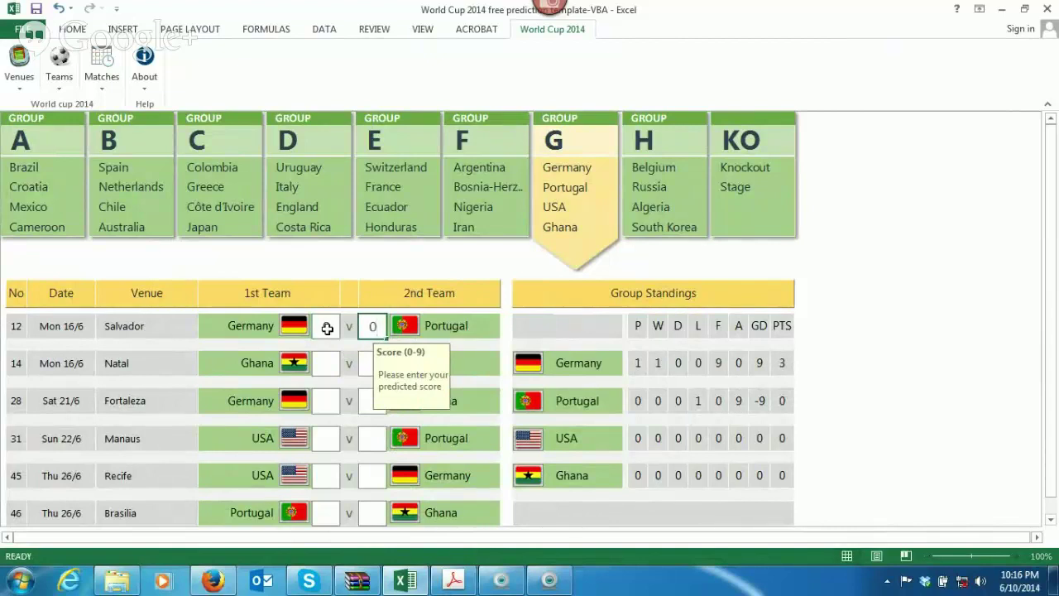
pyautogui.press('Return')
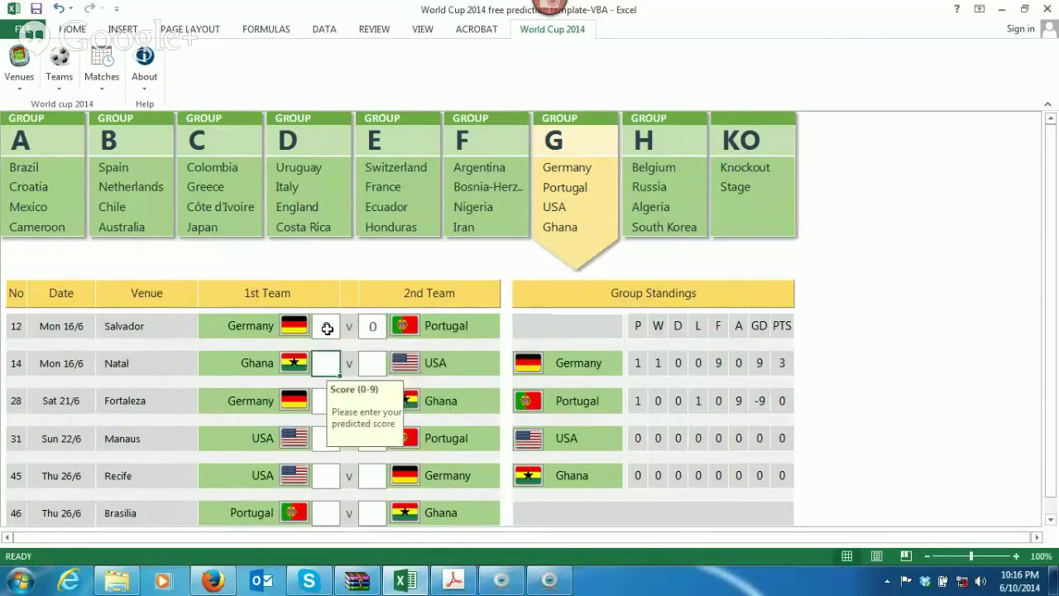
pyautogui.write('3')
pyautogui.press('Tab')
pyautogui.write('9')
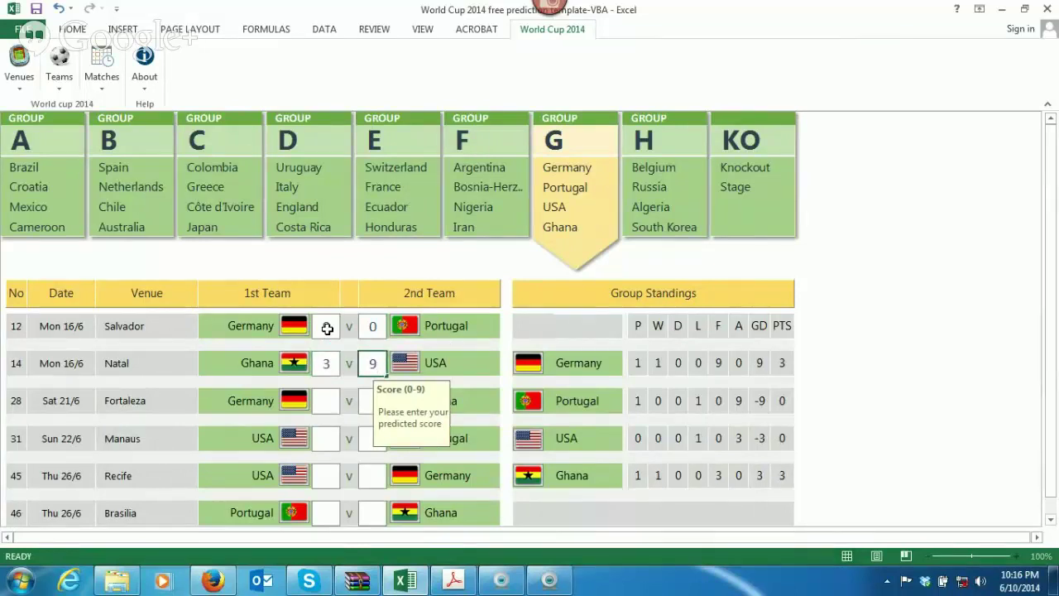
pyautogui.press('Return')
# Enter Germany 0–1 Ghana, USA 9 against Portugal, USA 9–1 Germany, and Portugal 1 against Ghana.
pyautogui.write('0')
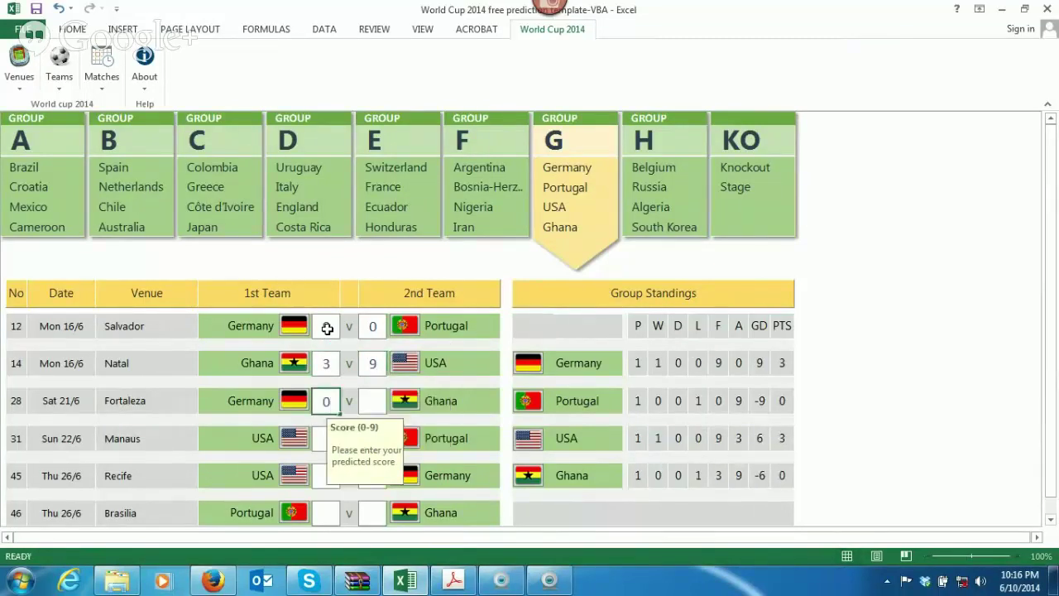
pyautogui.press('Tab')
pyautogui.write('1')
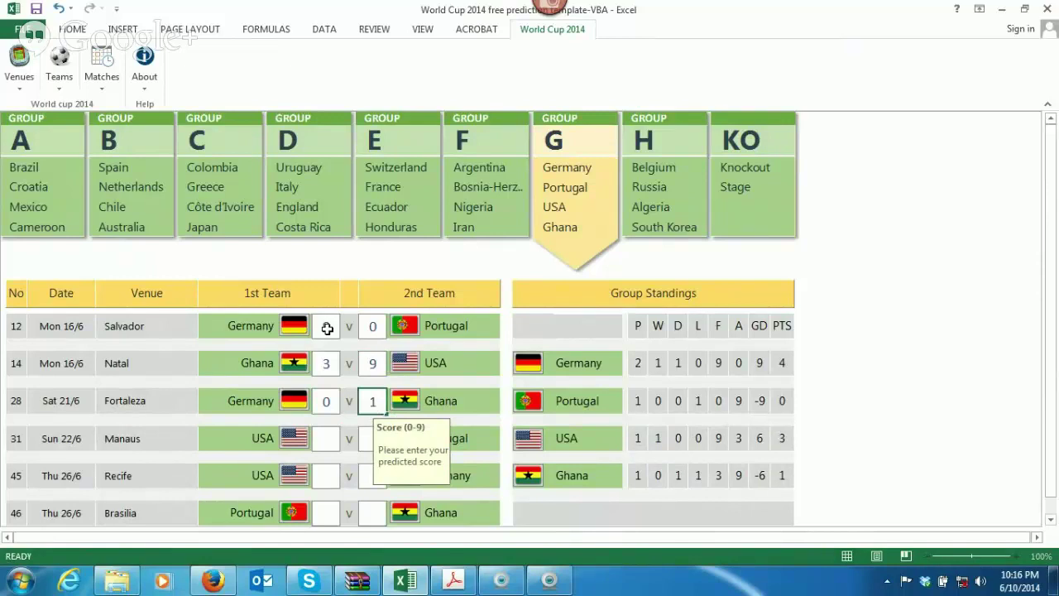
pyautogui.press('Return')
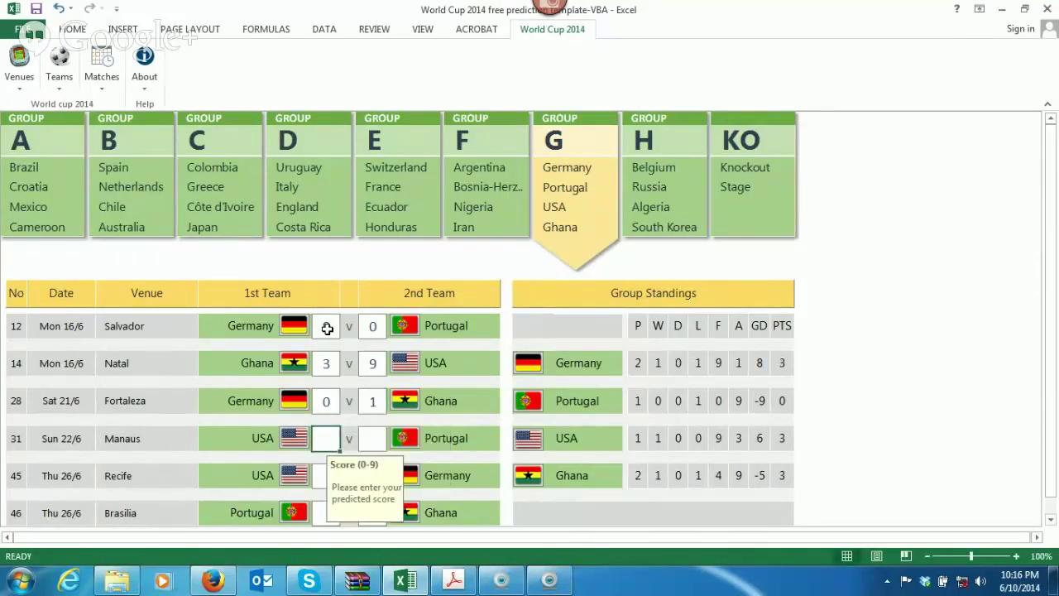
pyautogui.write('9')
pyautogui.write('1')
pyautogui.press('Return')
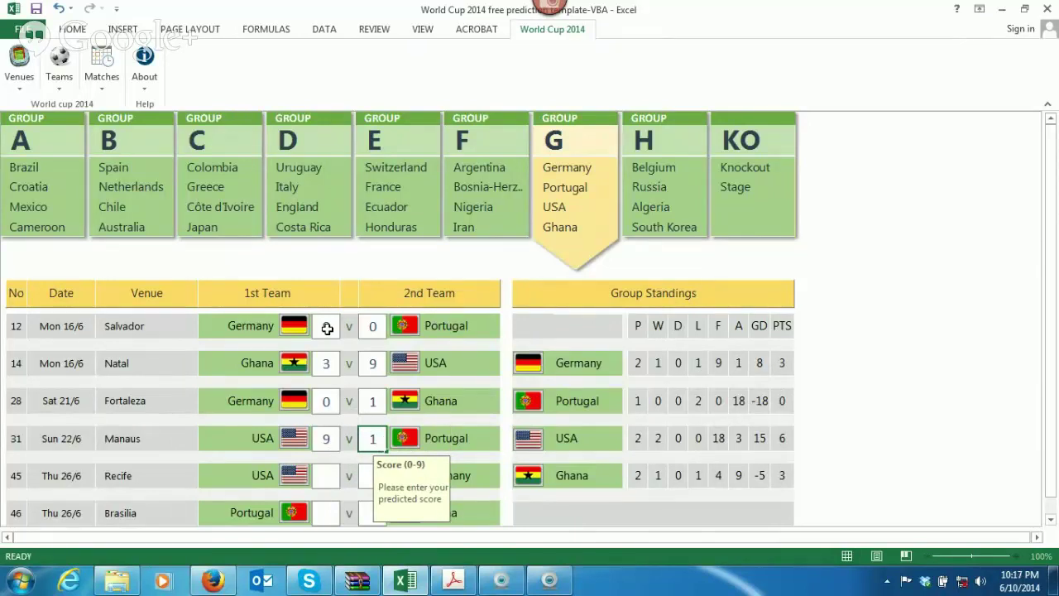
pyautogui.press('Return')
pyautogui.write('9')
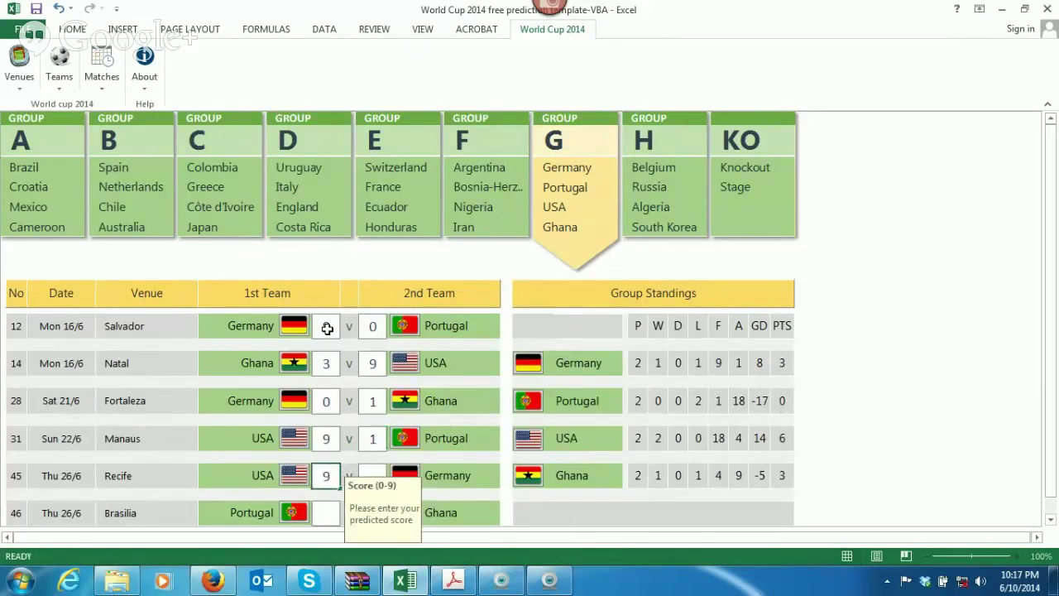
pyautogui.press('Return')
pyautogui.write('1')
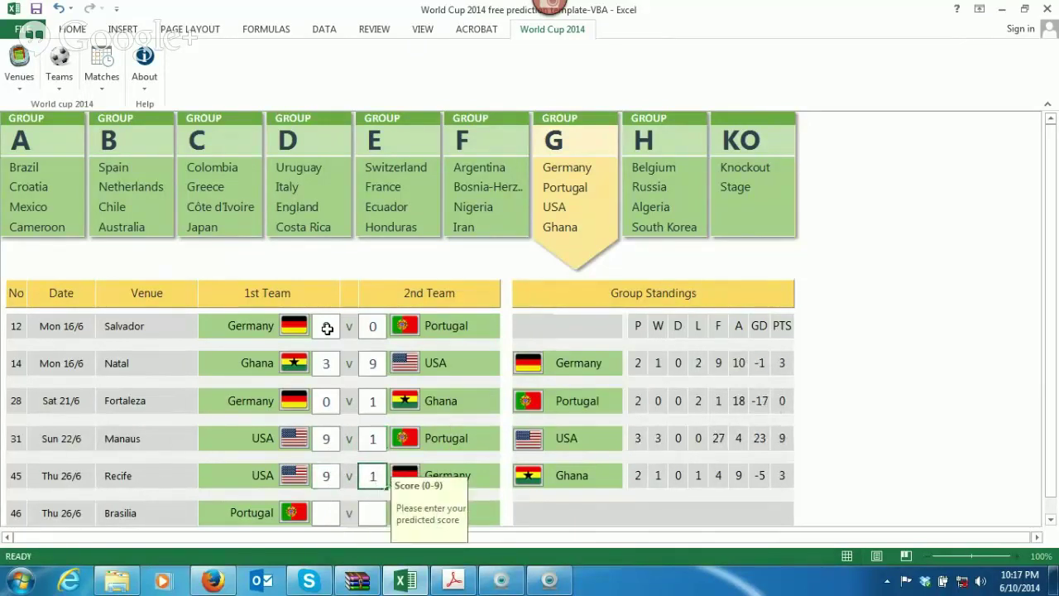
pyautogui.press('Return')
pyautogui.write('1')
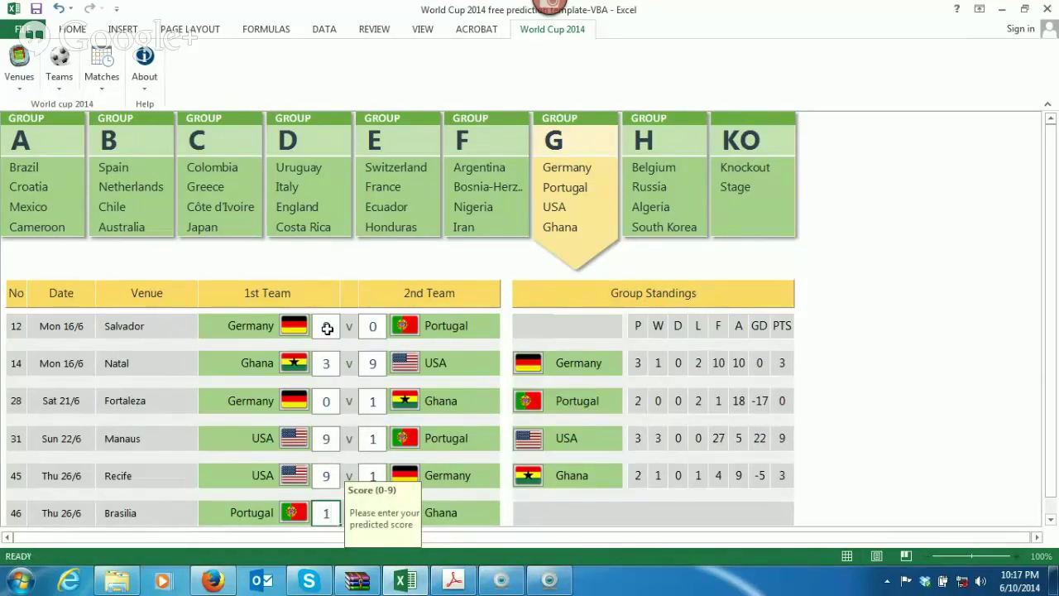
pyautogui.press('Return')
# Enter 1 for Ghana to finish Portugal v Ghana at 1–1.
pyautogui.write('1')
pyautogui.press('Return')
pyautogui.moveTo(1049, 182)
pyautogui.mouseDown()
pyautogui.moveTo(1048, 275)
pyautogui.moveTo(1055, 165)
pyautogui.mouseUp()
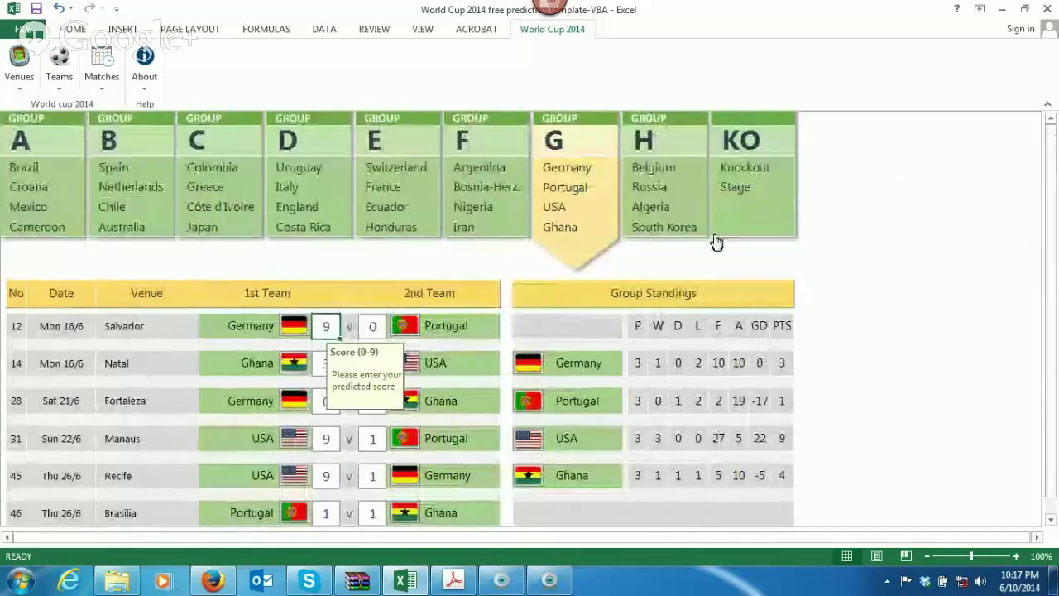
# Try -4 as Germany's score, cancel the 0–9 error, and retype it as 1.
pyautogui.doubleClick(333, 327)
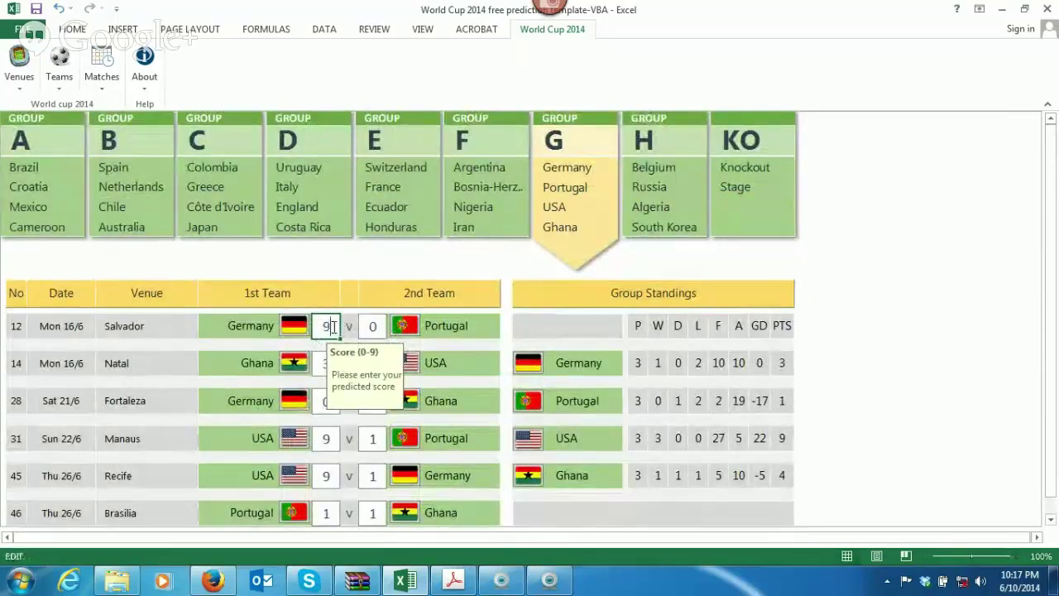
pyautogui.press('BackSpace')
pyautogui.press('Return')
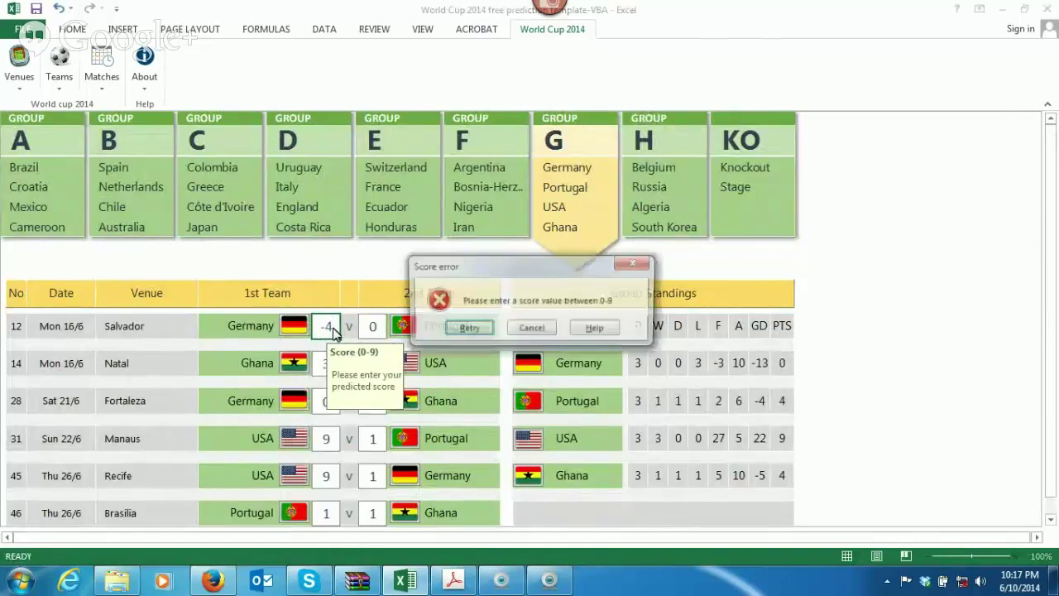
pyautogui.click(536, 329)
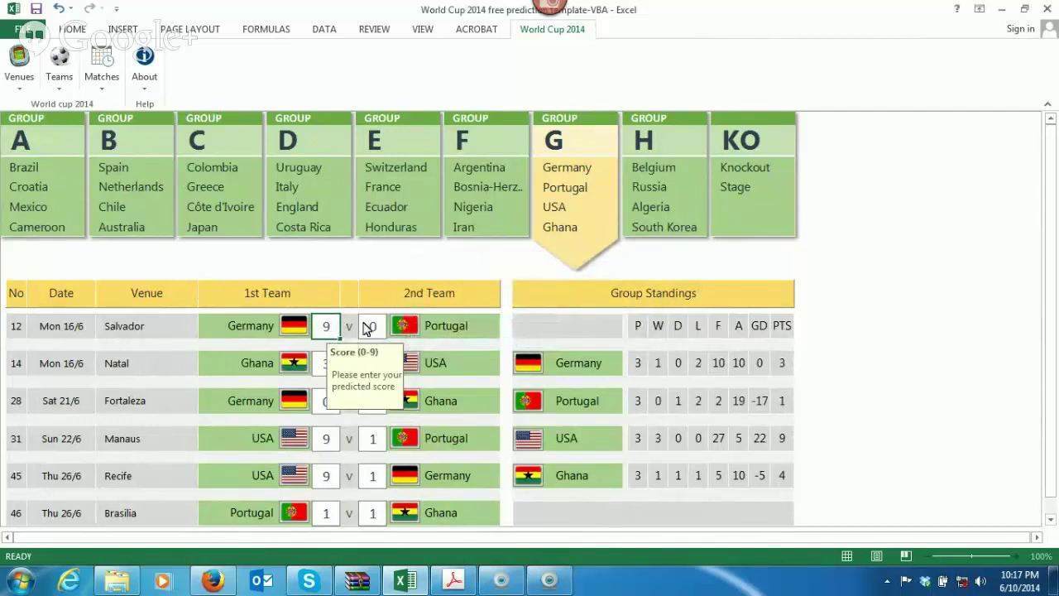
pyautogui.write('1')
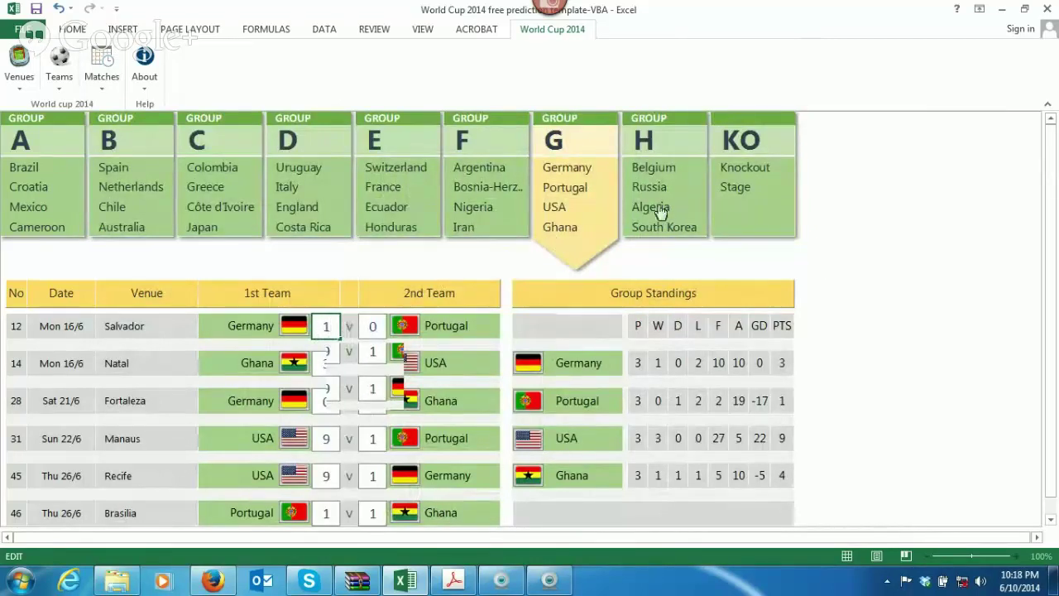
# Open the knockout bracket and score the round of 16 USA 9, South Korea 1.
pyautogui.click(744, 177)
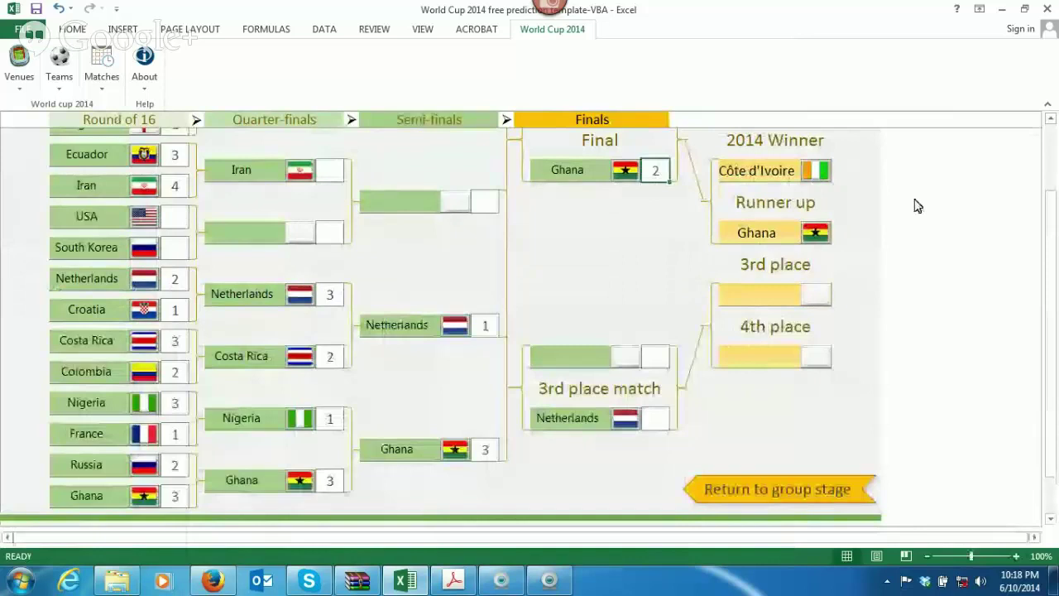
pyautogui.scroll(3, 181, 241)
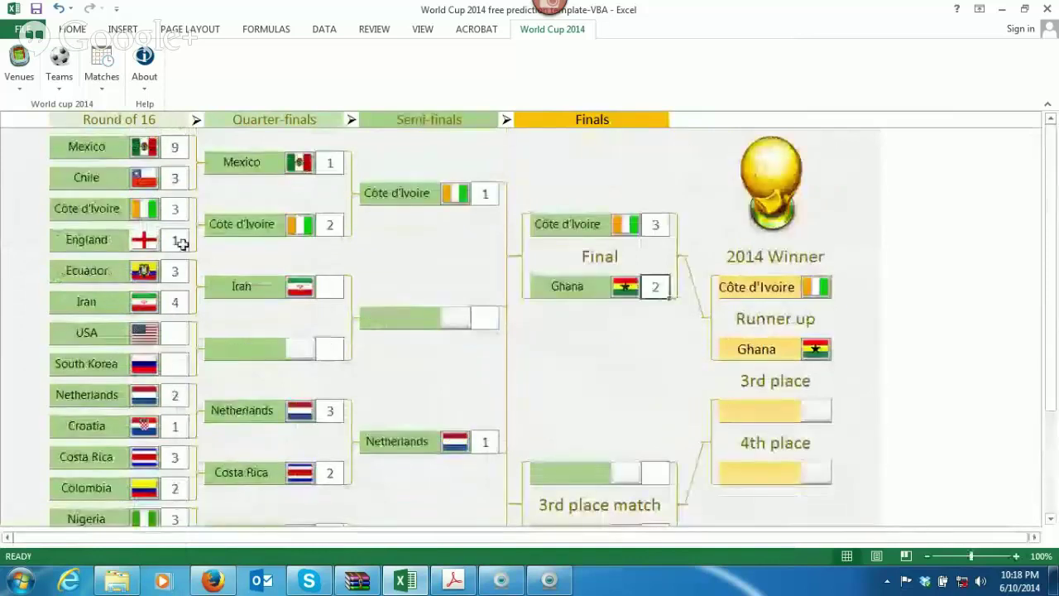
pyautogui.click(169, 336)
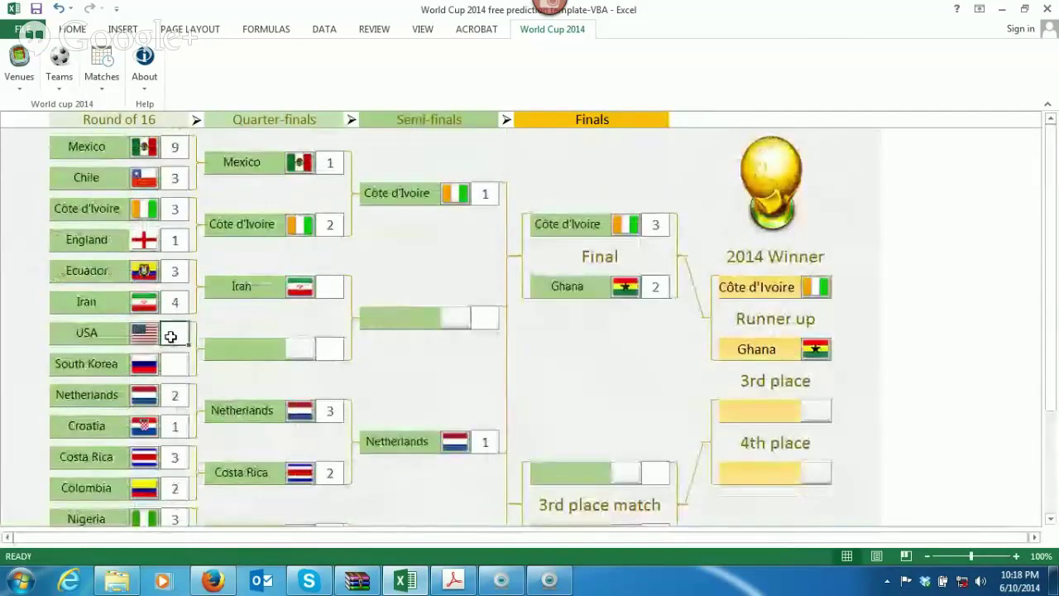
pyautogui.write('1')
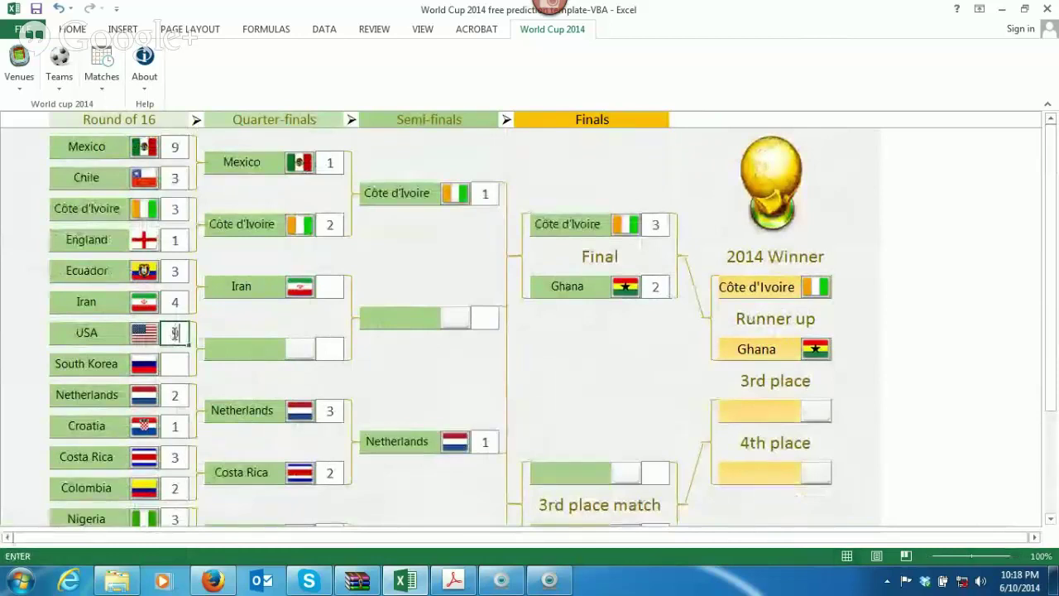
pyautogui.click(169, 368)
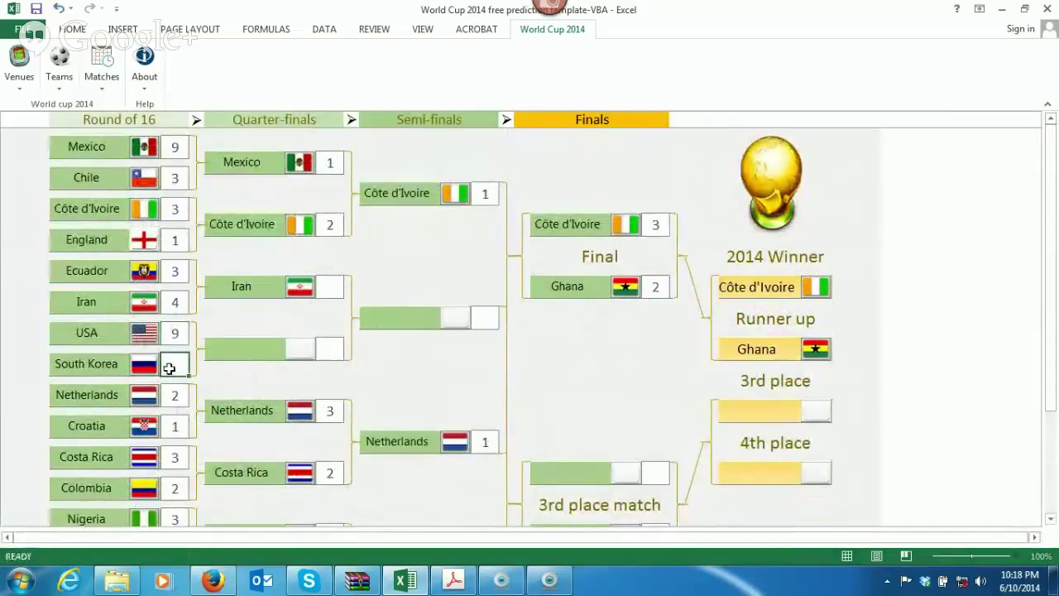
pyautogui.write('1')
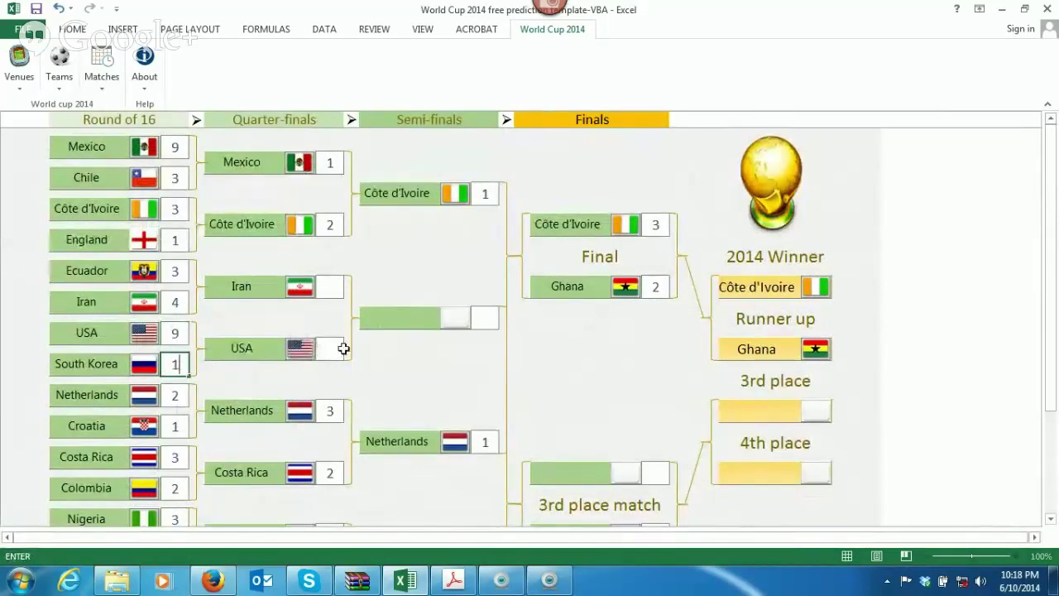
pyautogui.click(331, 348)
# Score the quarter-final Iran 1, USA 9, and give USA 9 in the semi-final.
pyautogui.click(331, 289)
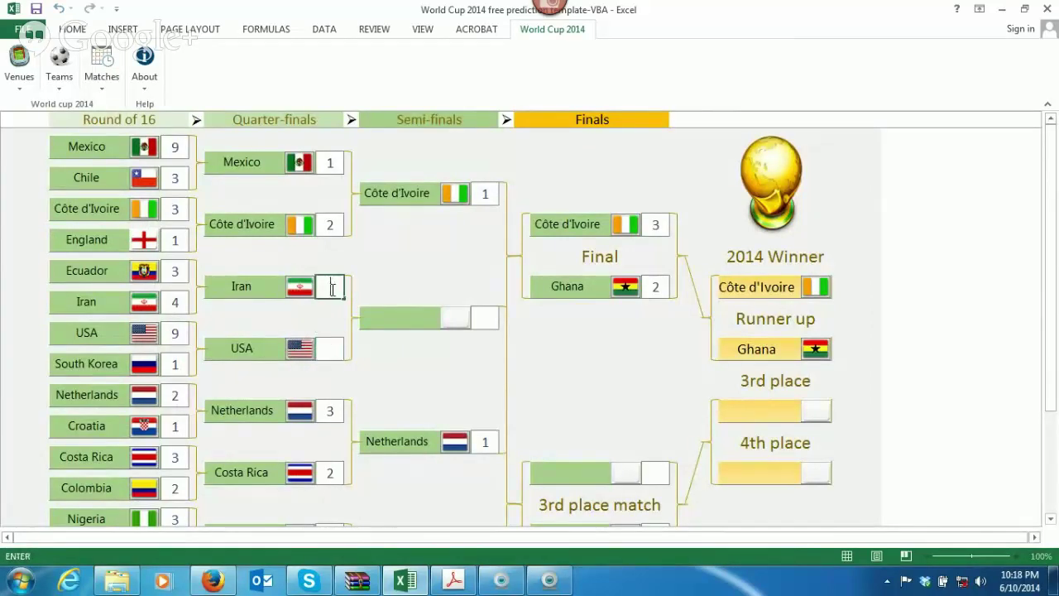
pyautogui.write('1')
pyautogui.click(330, 346)
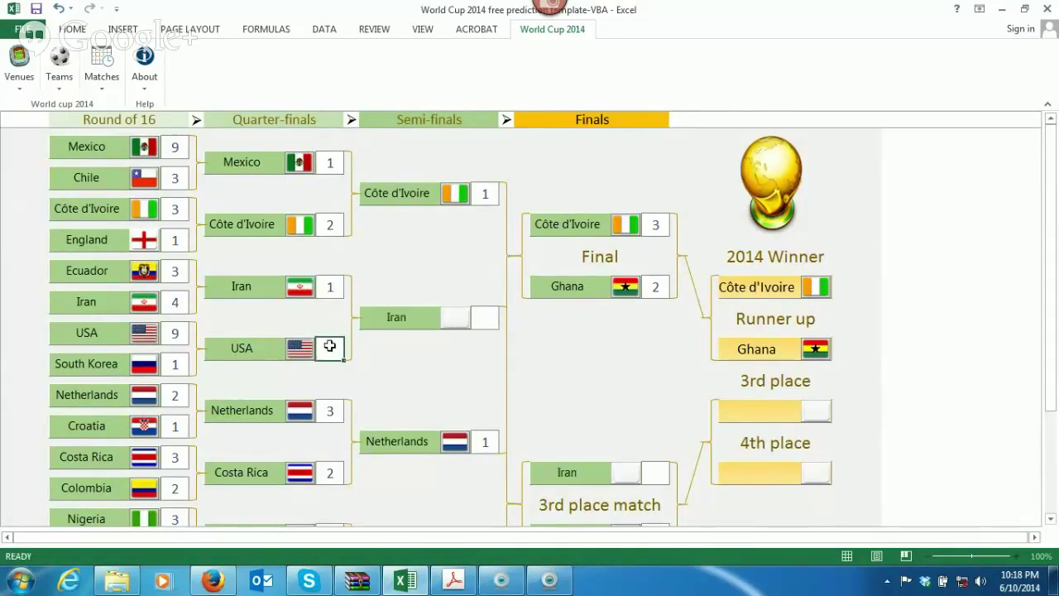
pyautogui.write('9')
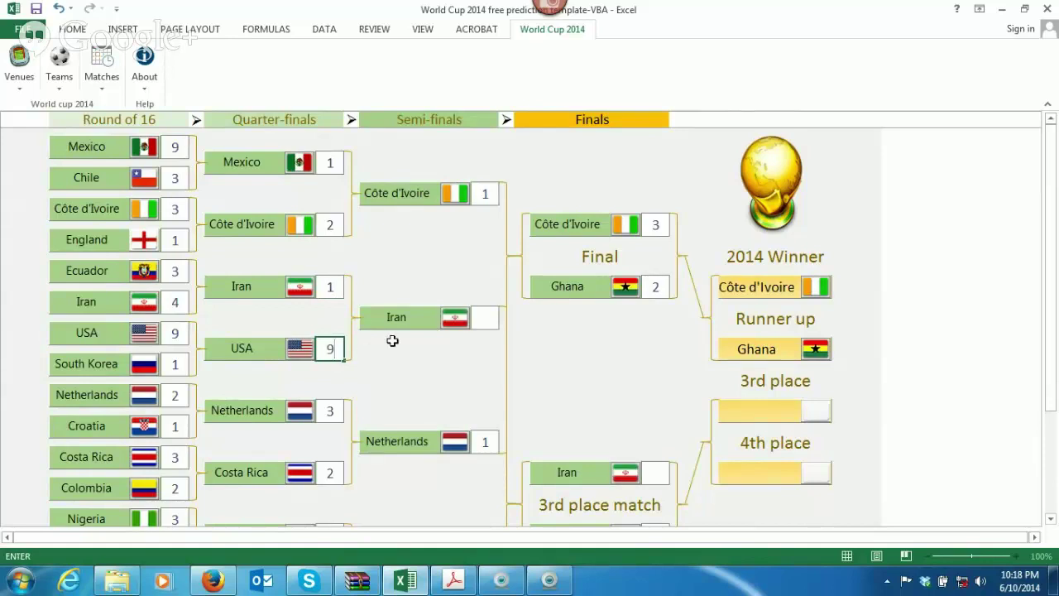
pyautogui.press('Return')
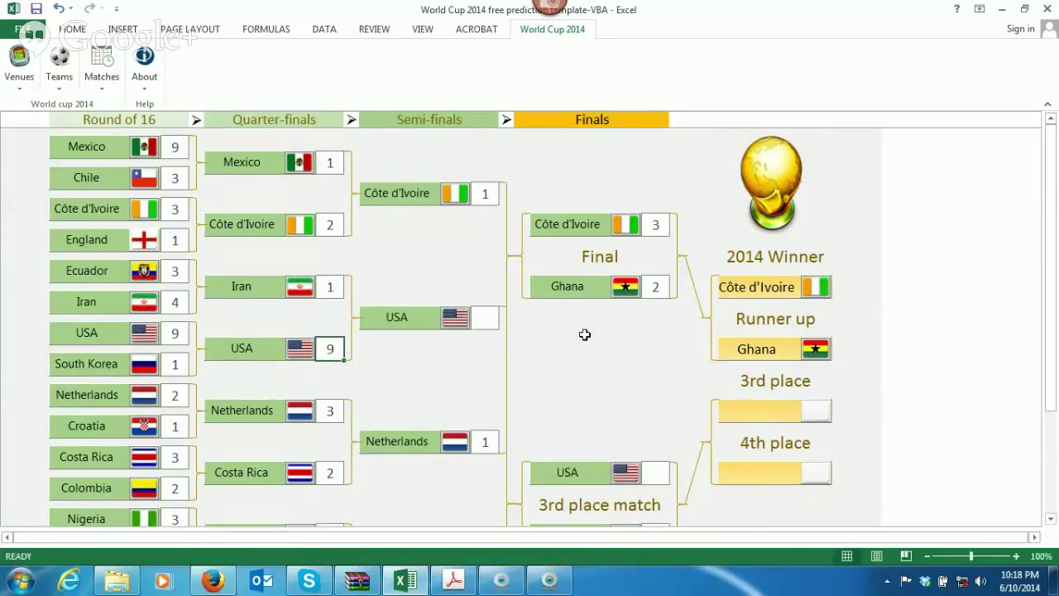
pyautogui.click(493, 318)
pyautogui.write('9')
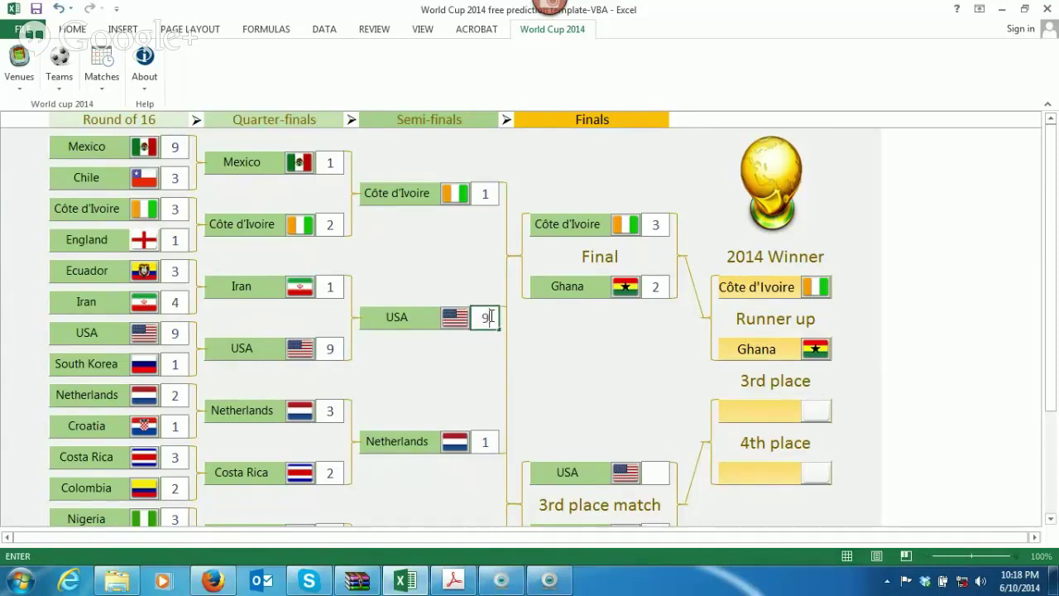
pyautogui.press('Return')
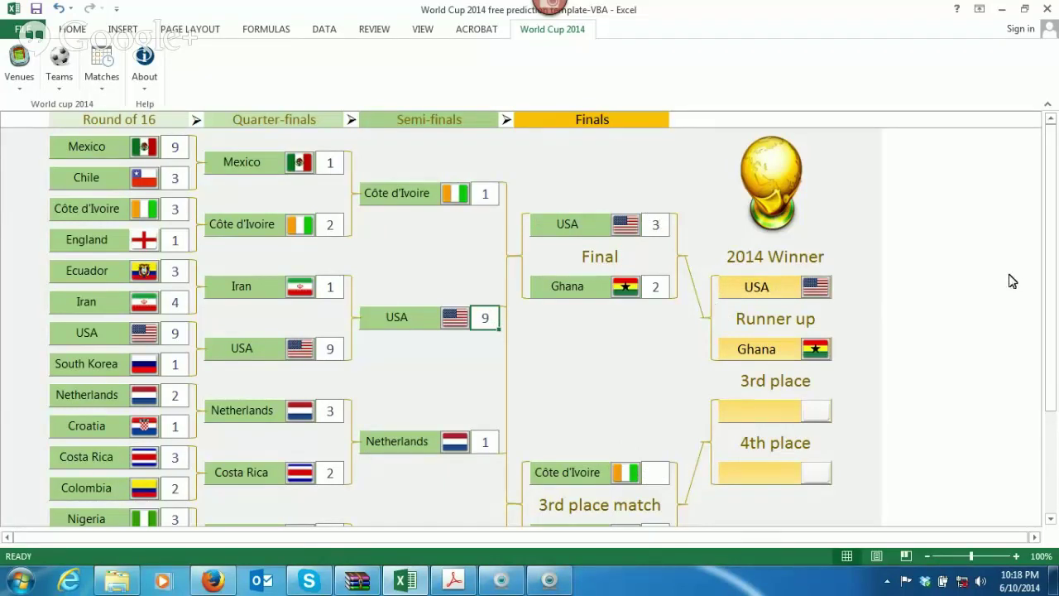
# Score the third-place match Côte d'Ivoire 1, Netherlands 0.
pyautogui.click(653, 473)
pyautogui.write('1')
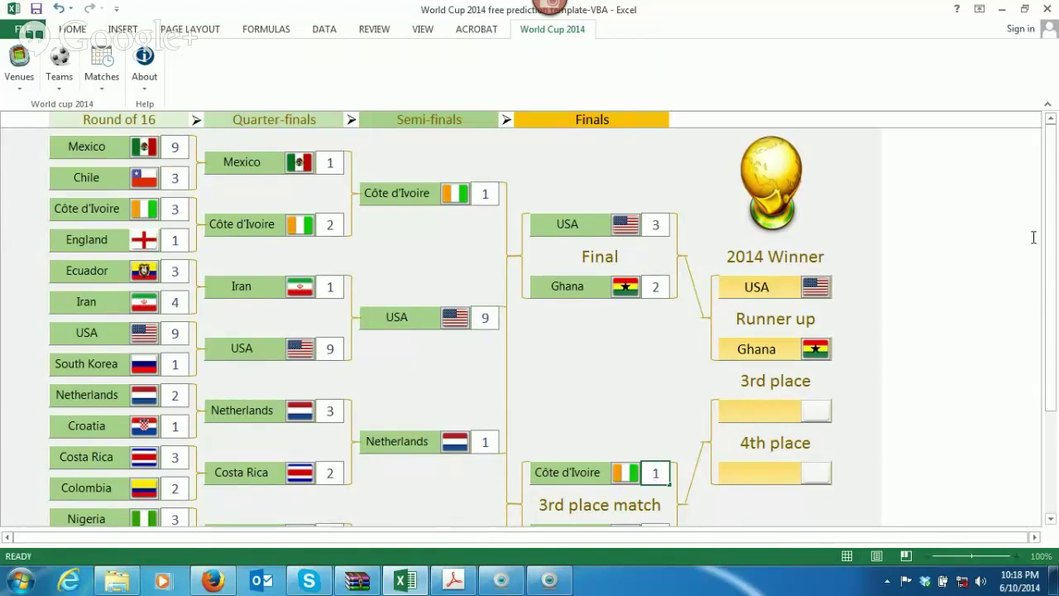
pyautogui.moveTo(1052, 249); pyautogui.dragTo(1053, 291)
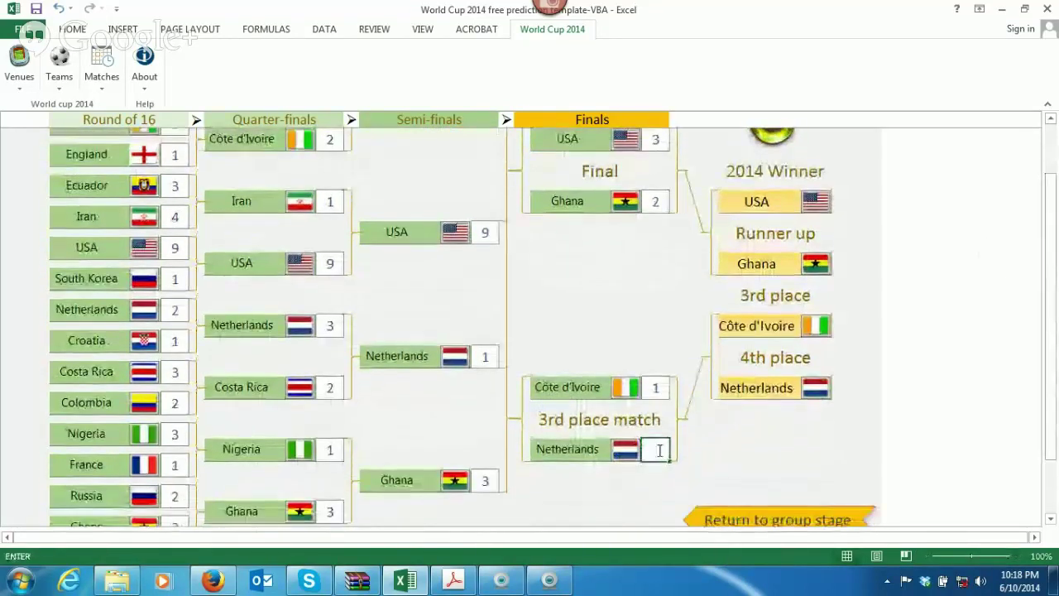
pyautogui.write('0')
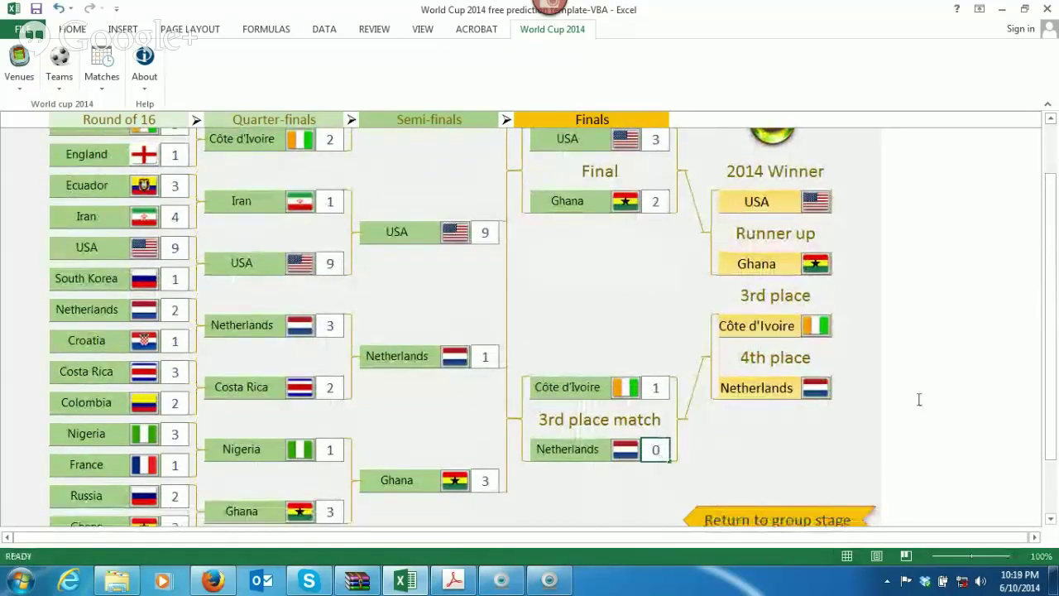
pyautogui.scroll(1, 955, 423)
pyautogui.moveTo(1055, 323); pyautogui.dragTo(1056, 334)
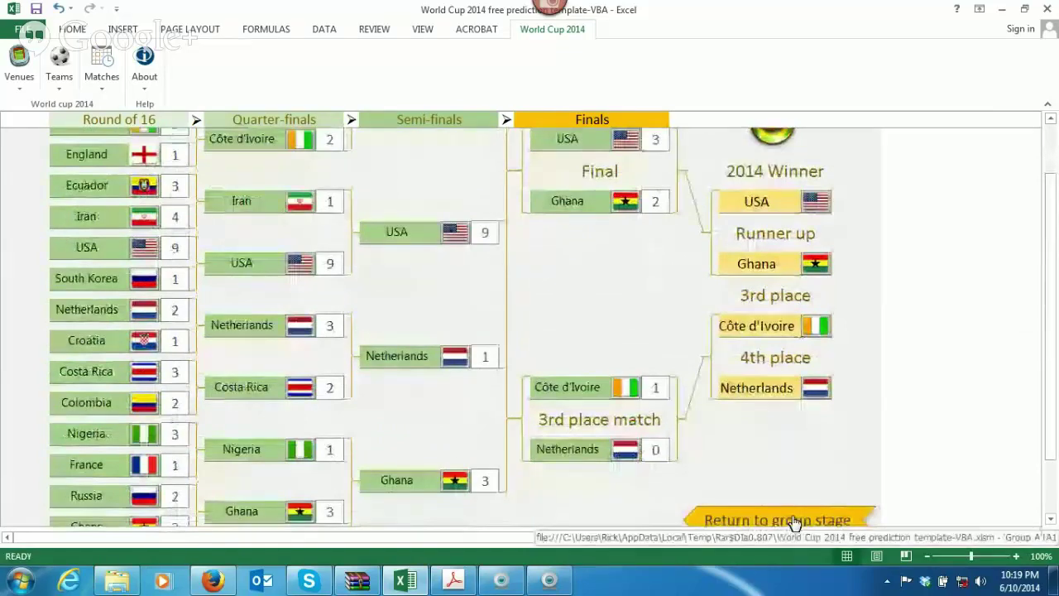
# Use the 'Return to group stage' link to get back to Group A's fixtures and standings.
pyautogui.click(792, 521)
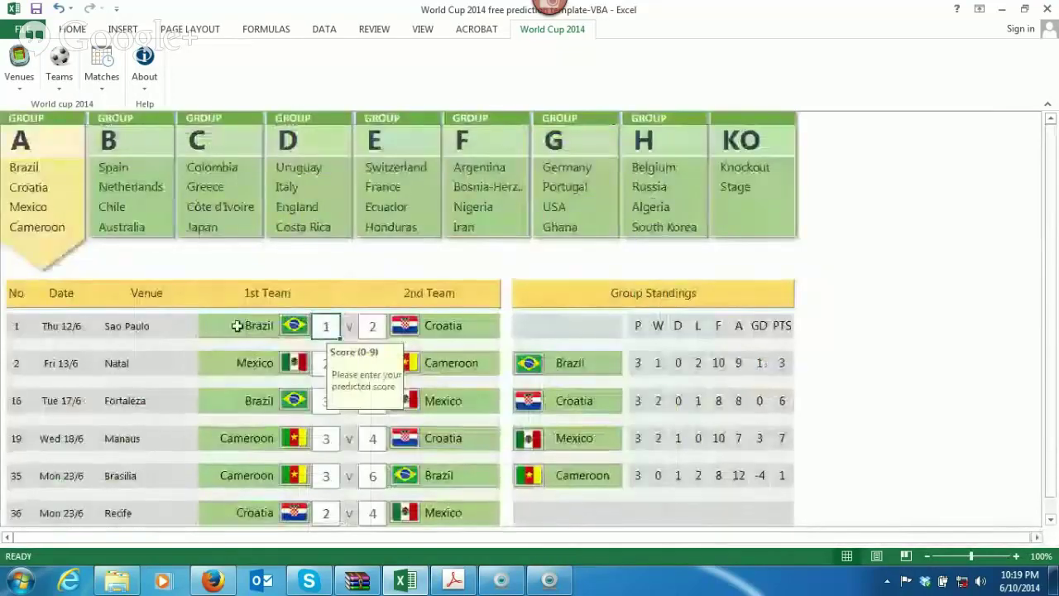